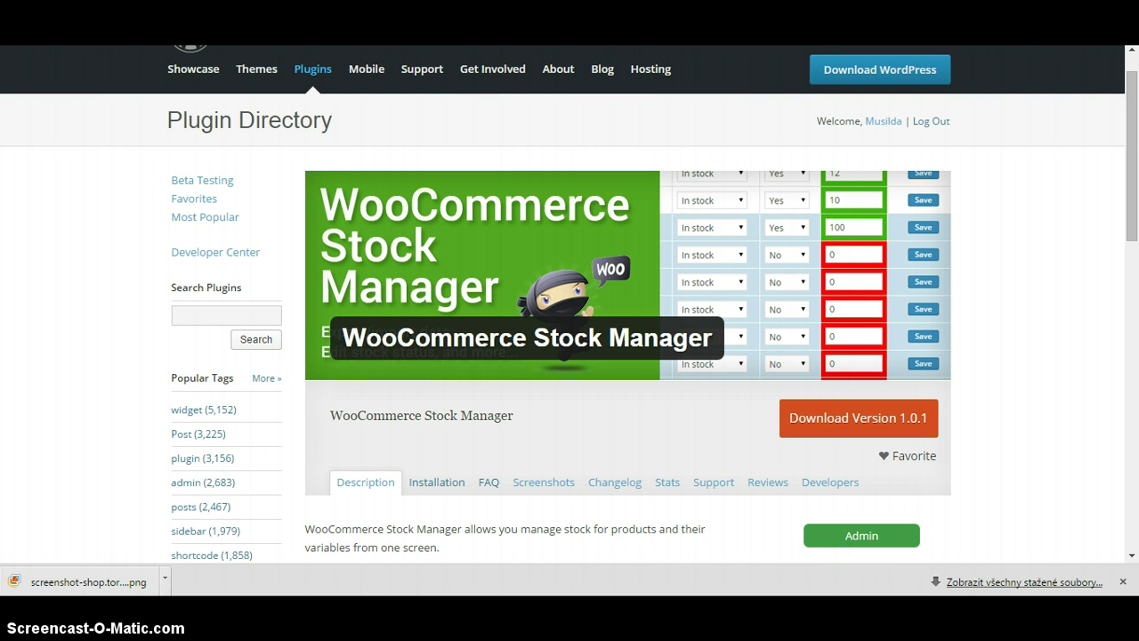
Step: Open the product Krvavý závěs from the product list for editing and show its Sklad (stock) settings
click(26, 583)
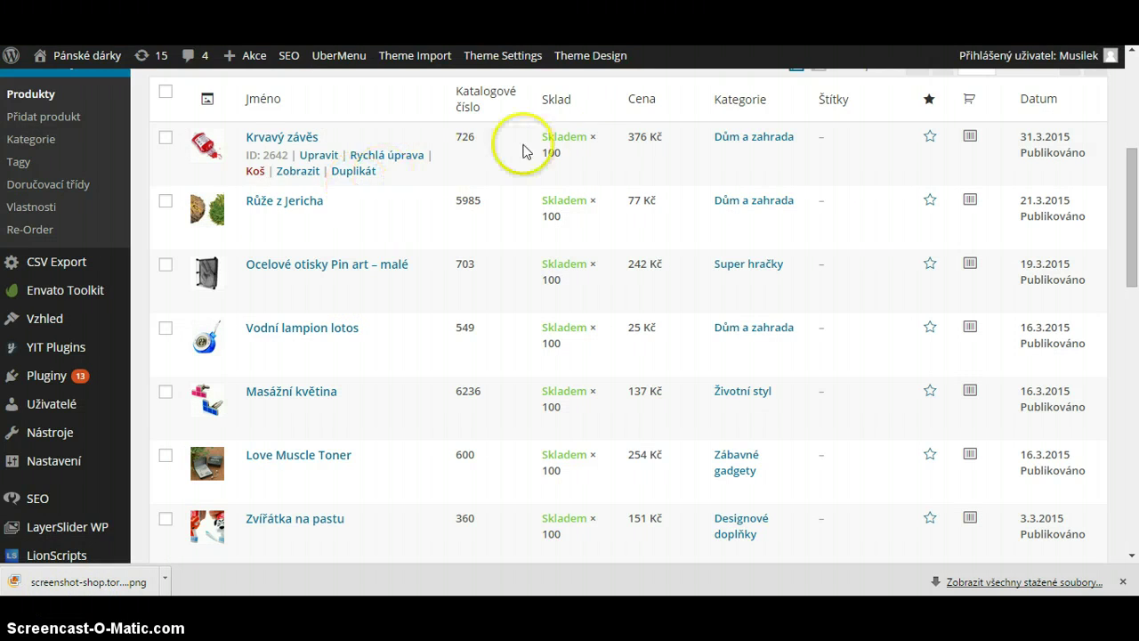
click(320, 155)
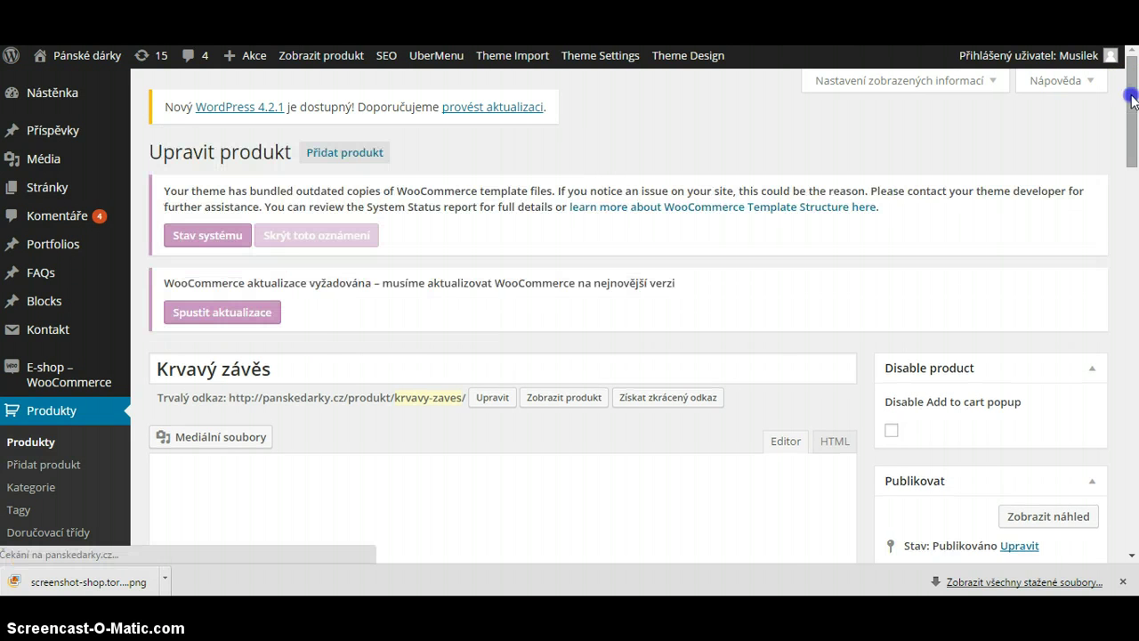
drag(1132, 100, 1114, 197)
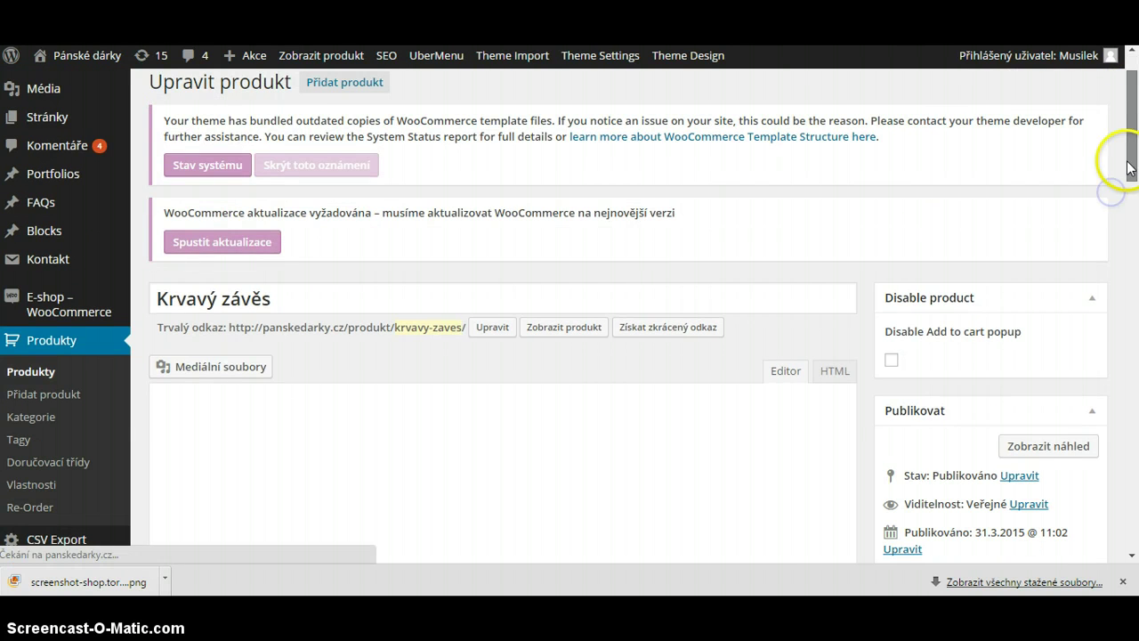
drag(1130, 97, 1114, 248)
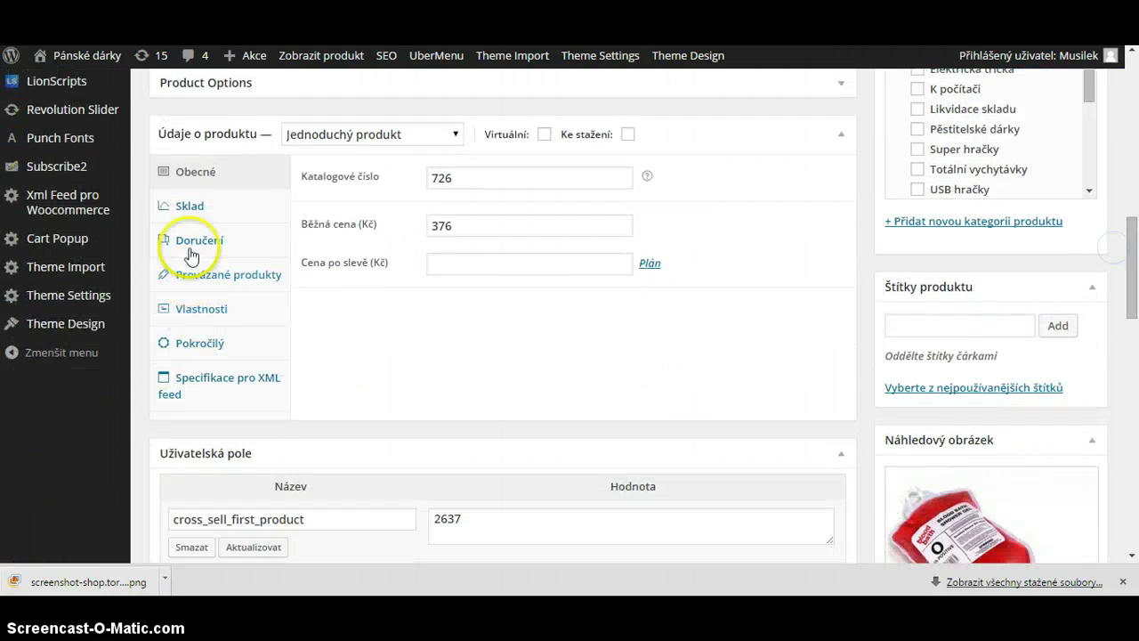
click(194, 210)
Step: Set the product's stock quantity (Množství skladem) to 94
click(394, 222)
click(470, 213)
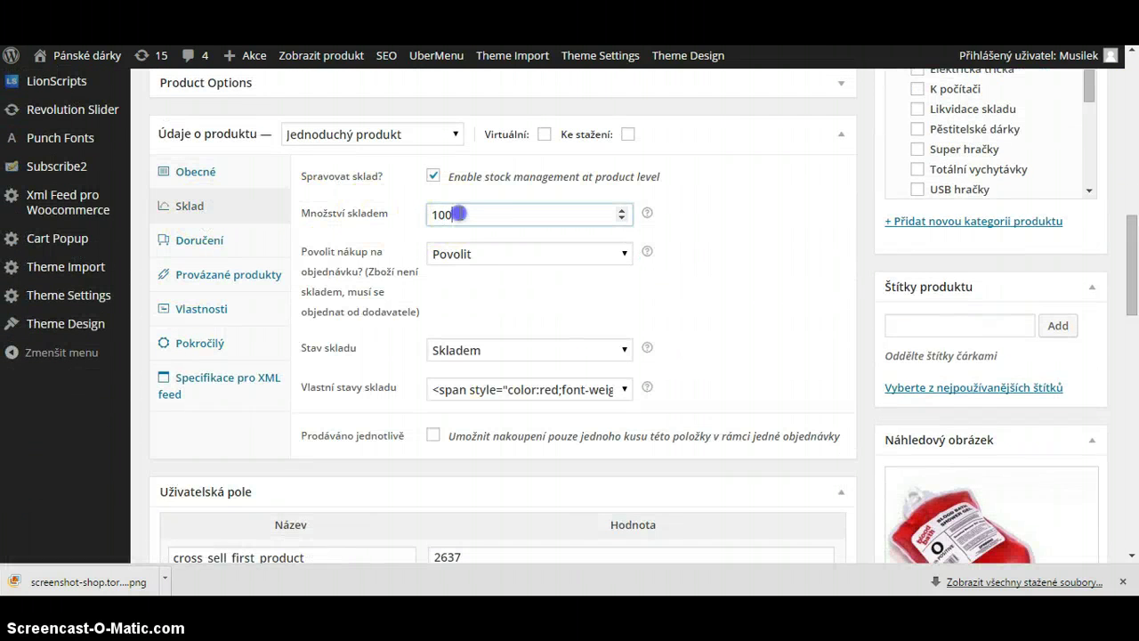
click(620, 219)
click(620, 219)
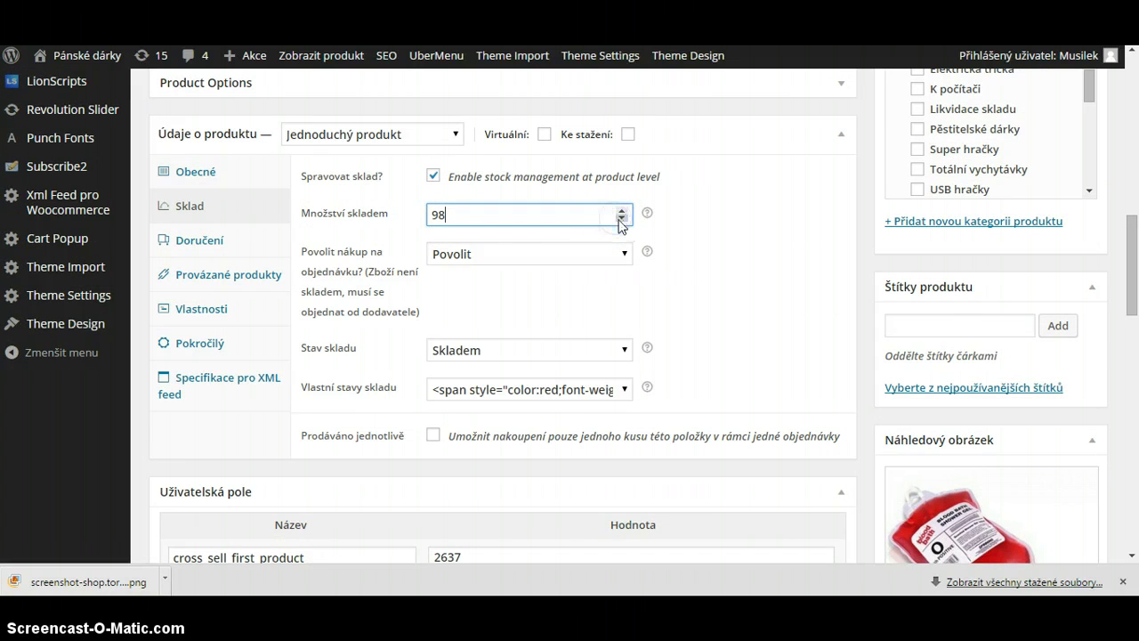
click(620, 219)
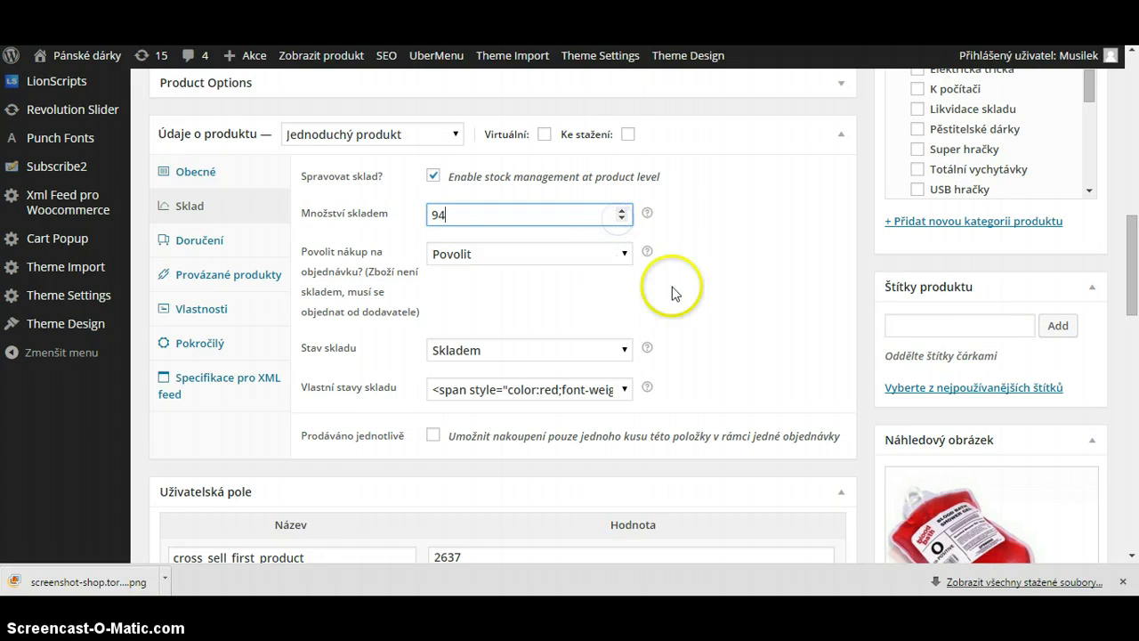
Step: Review the backorder, stock status and custom stock status choices of Krvavý závěs, and update the product
click(562, 253)
click(534, 302)
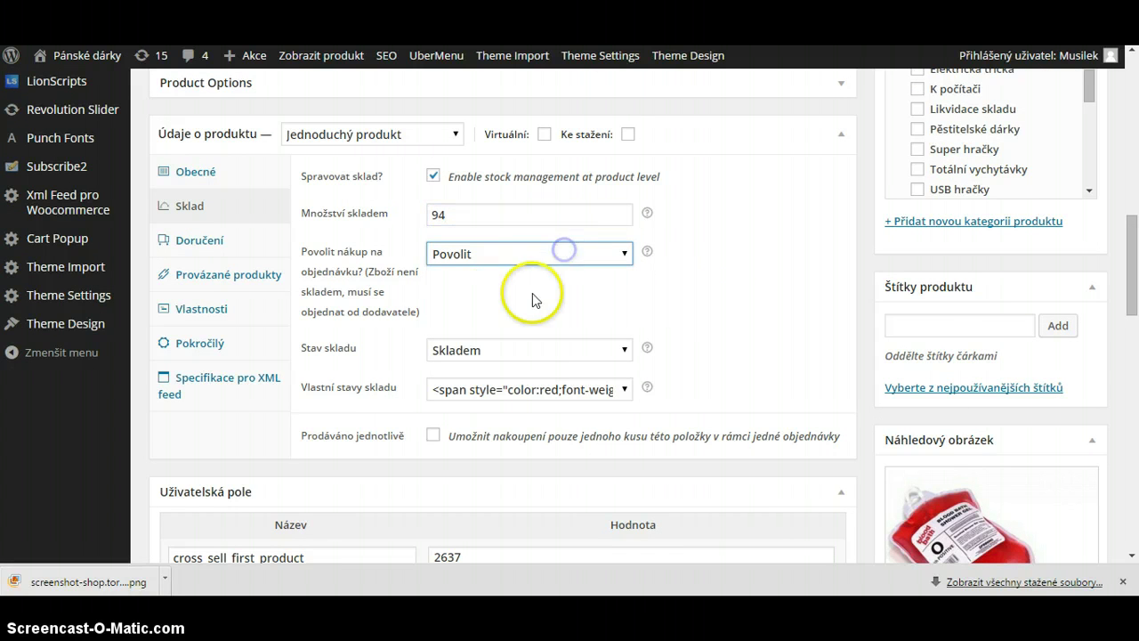
click(521, 354)
click(502, 377)
click(494, 388)
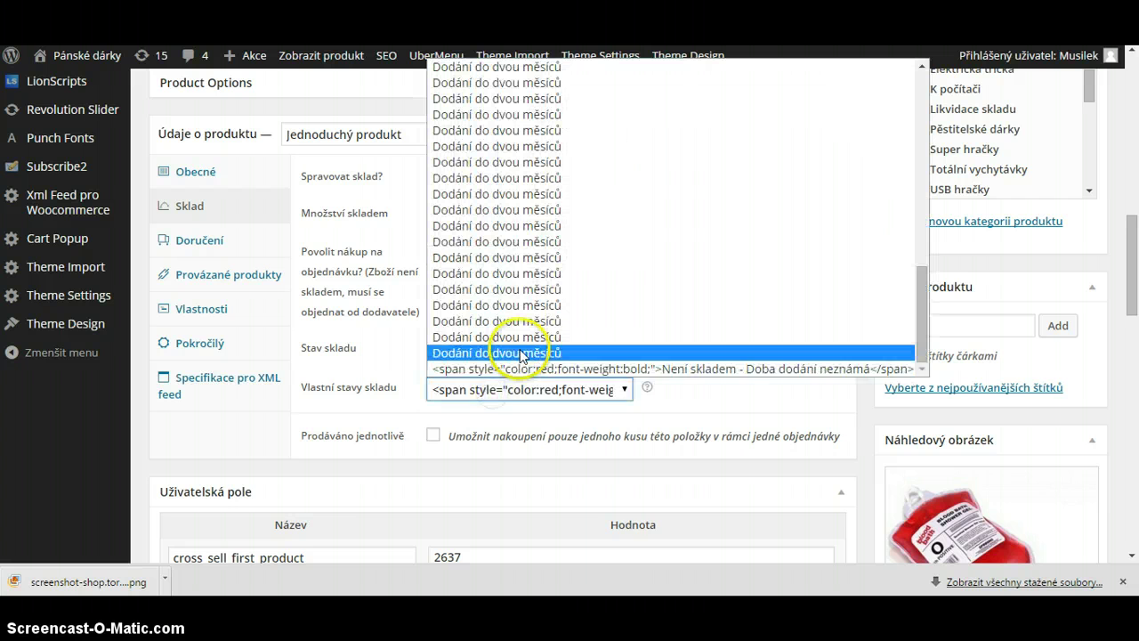
click(685, 429)
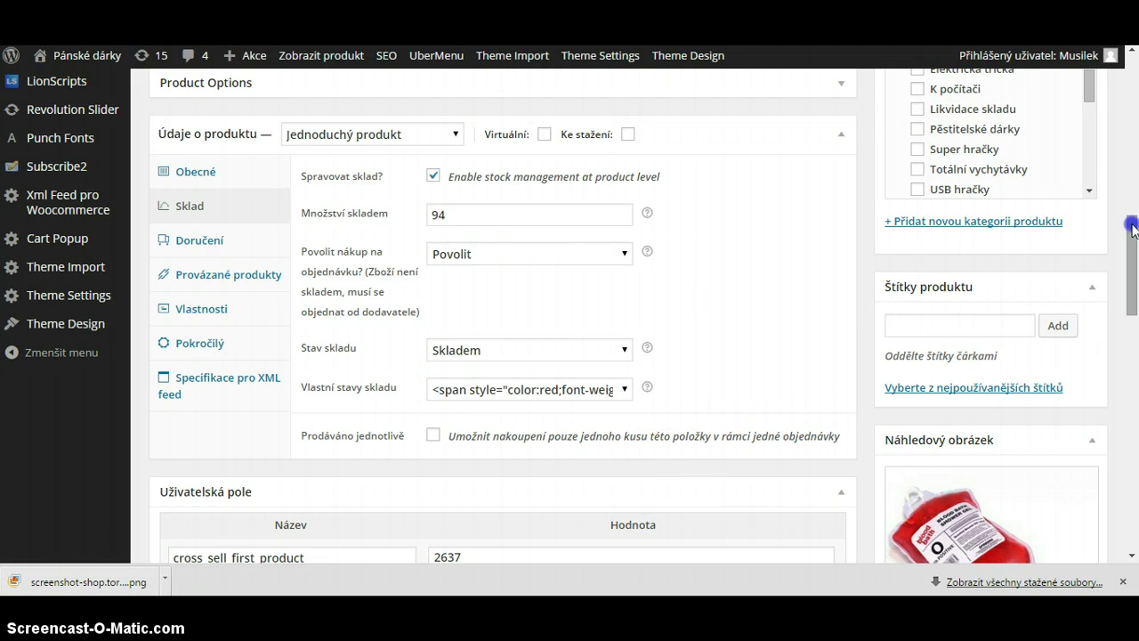
scroll(681, 419, up, 5)
click(1032, 383)
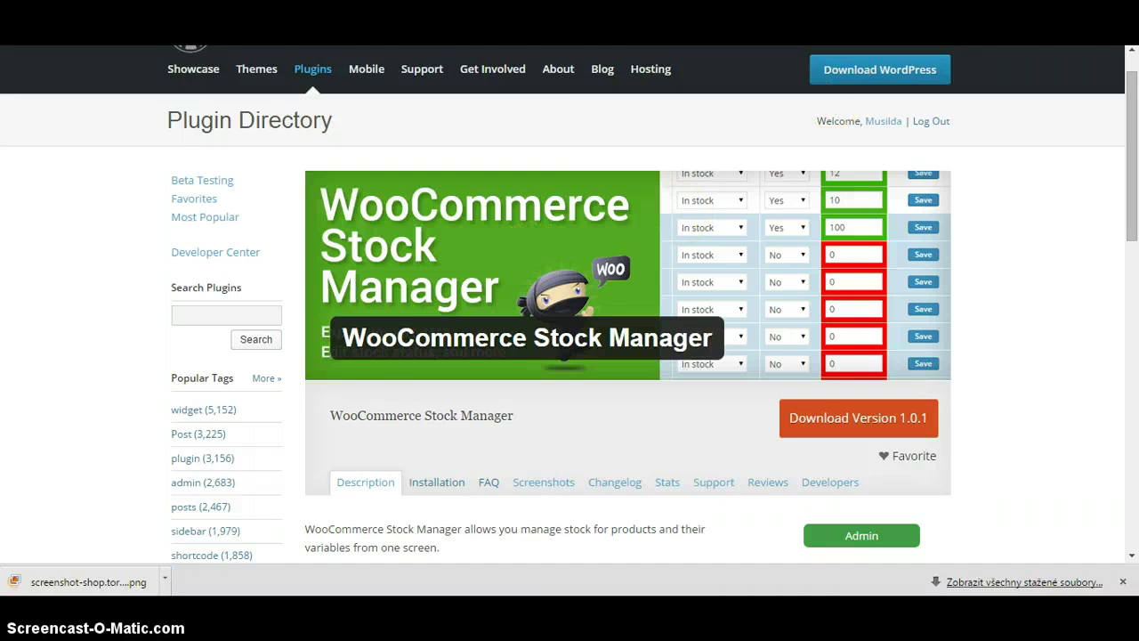
Step: Go to the plugin installation page of the shop's admin and search for "woocommerce stock manager"
key(ctrl+Tab)
click(300, 151)
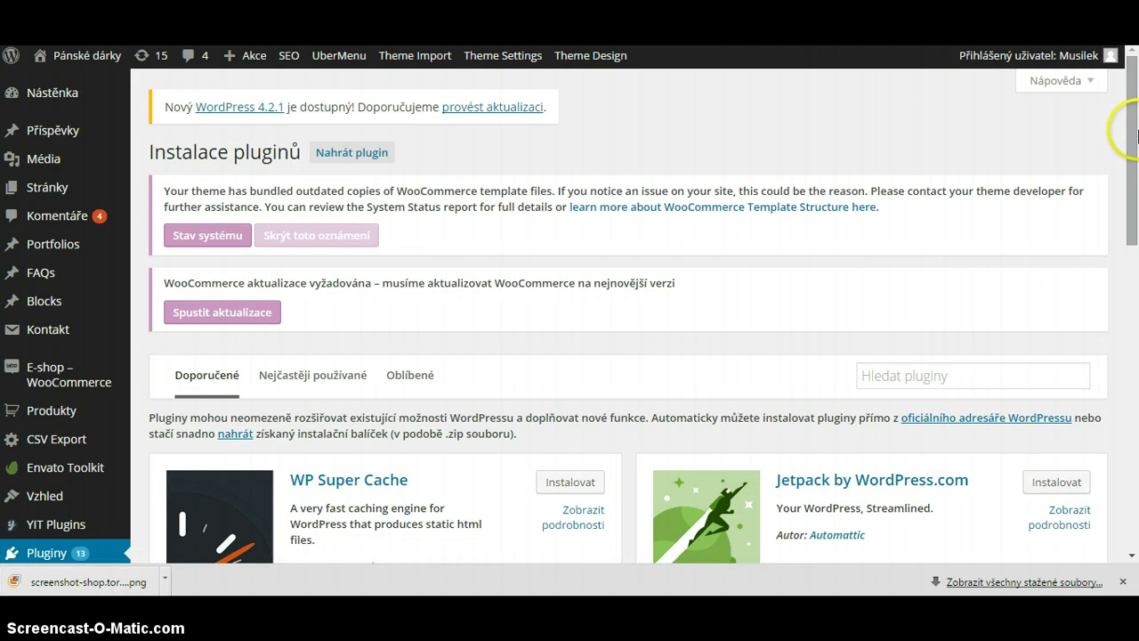
drag(1128, 176, 1129, 225)
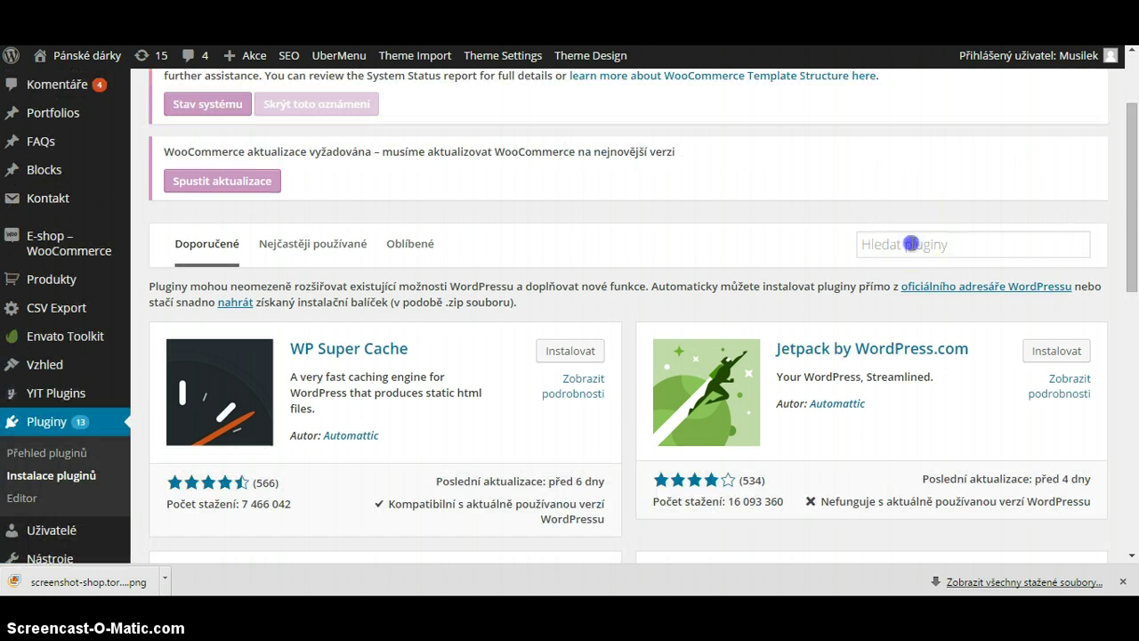
click(907, 244)
text(Woo)
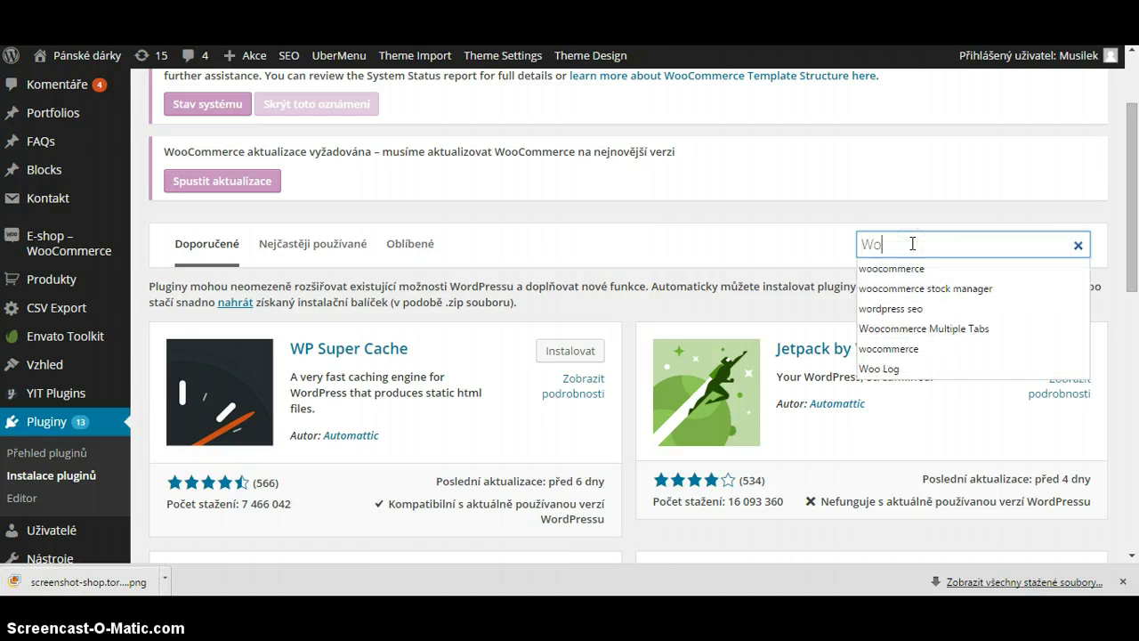
key(Down)
key(Down)
key(Return)
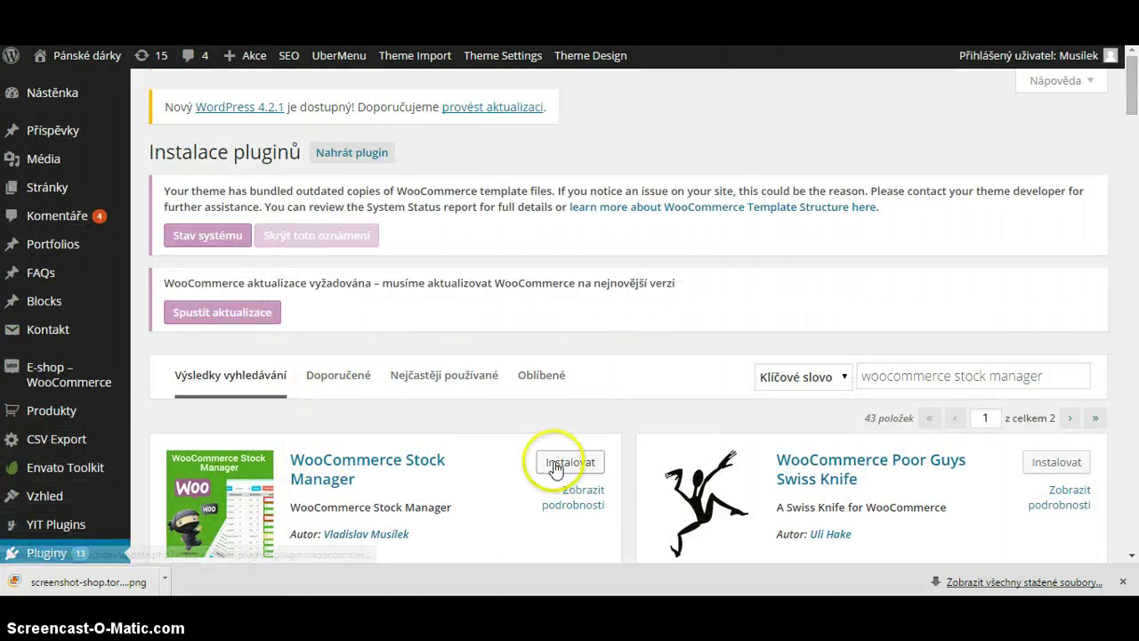
Step: Install the WooCommerce Stock Manager plugin and activate it
click(555, 469)
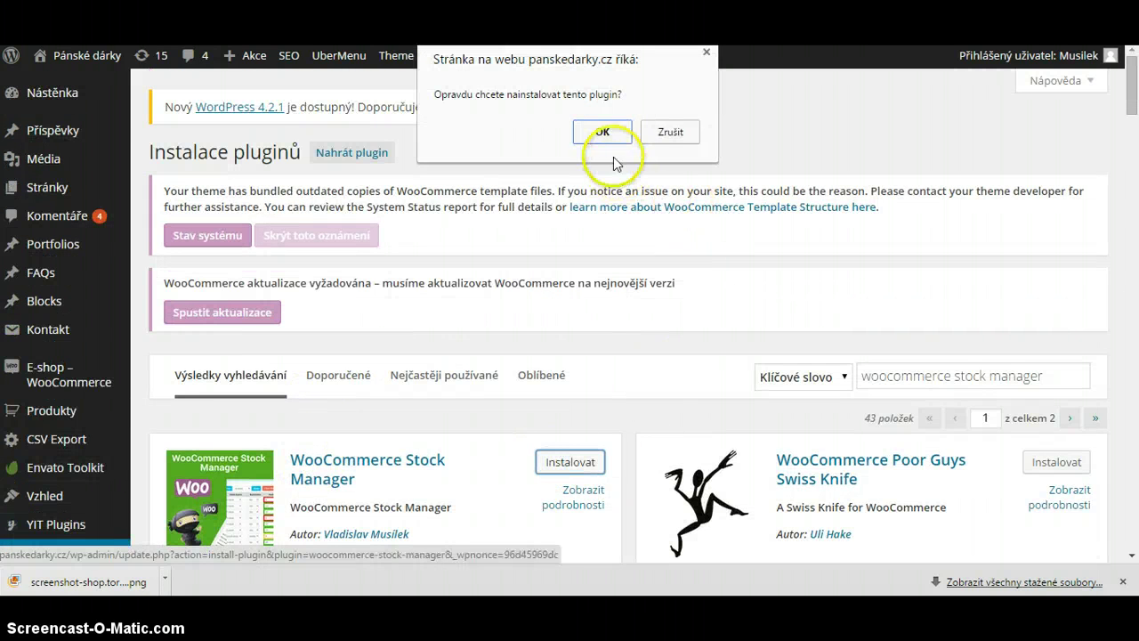
click(607, 133)
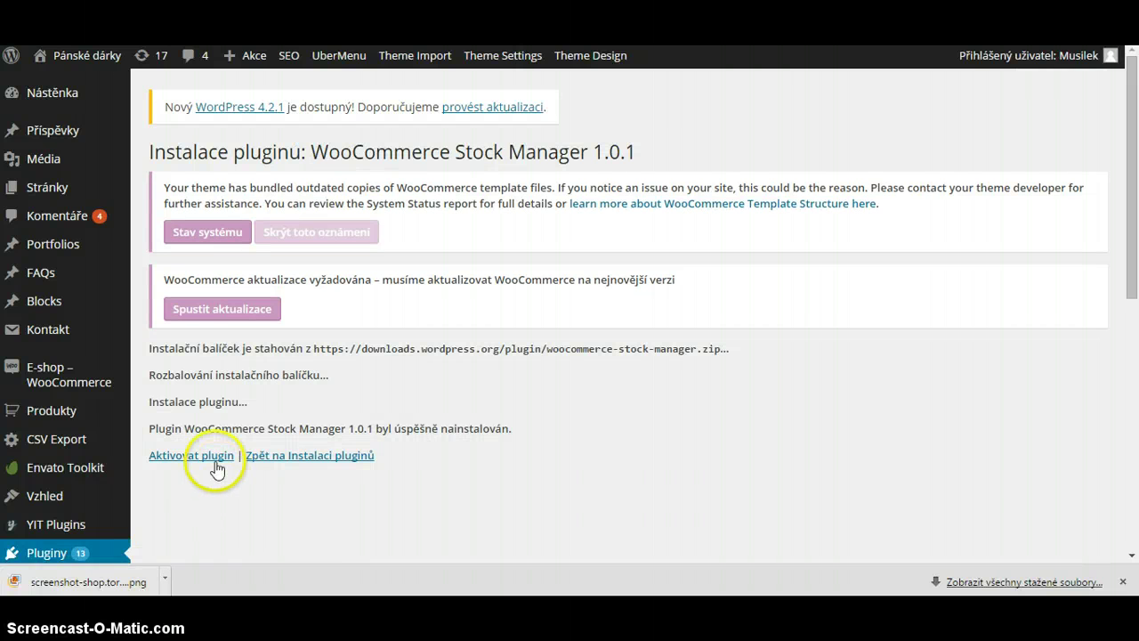
click(216, 459)
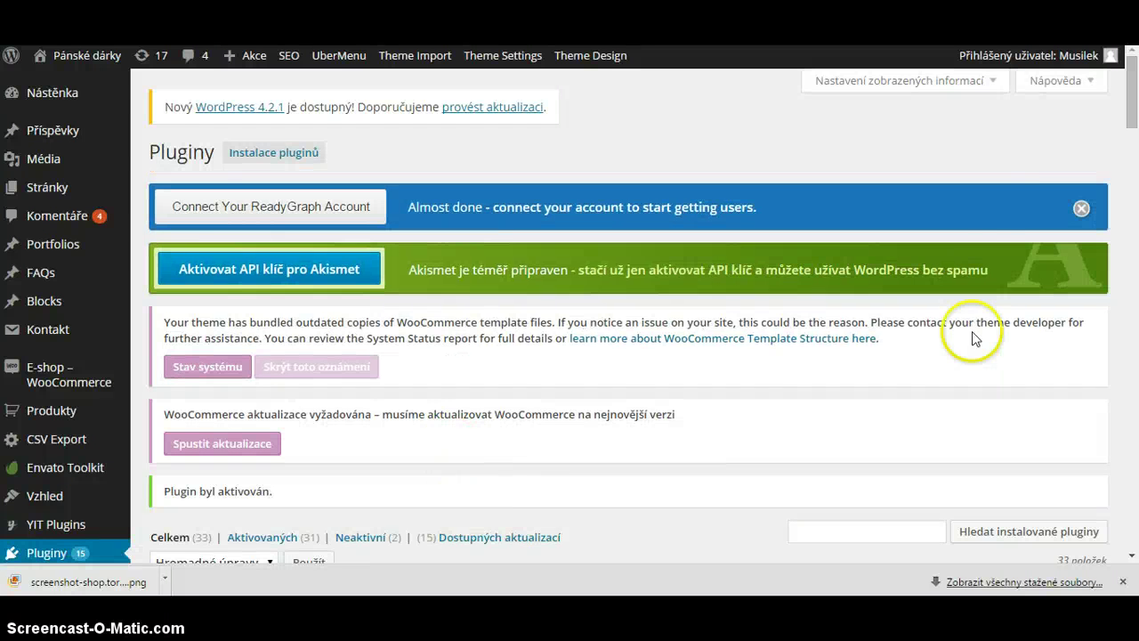
Step: Open the WooCommerce Stock Manager page in the shop's admin
drag(1128, 107, 1104, 181)
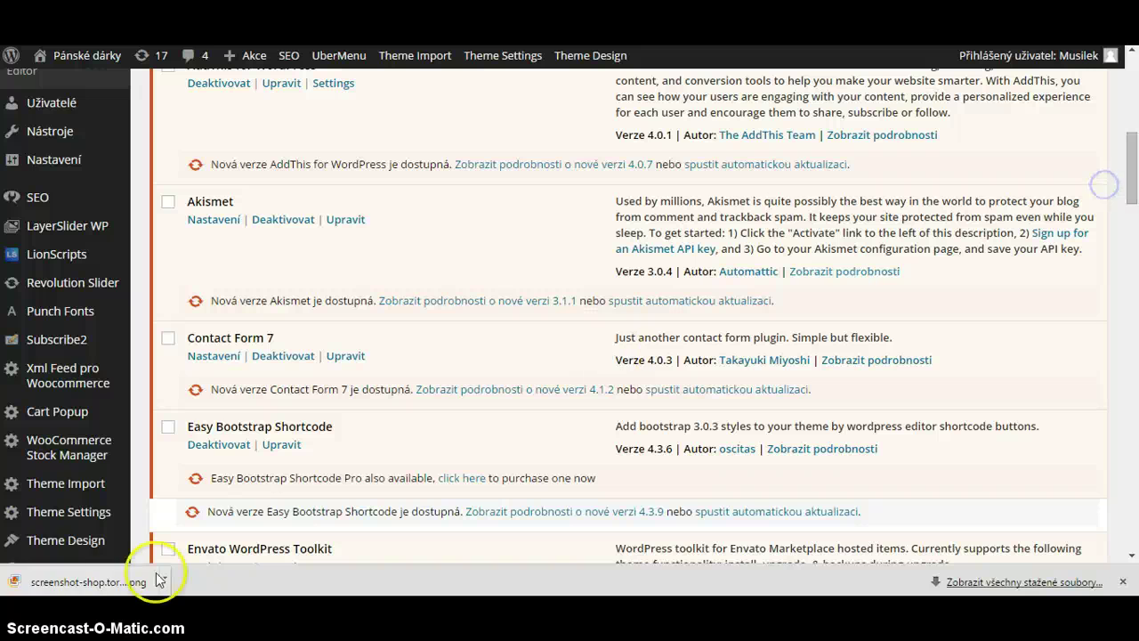
mouse_move(122, 375)
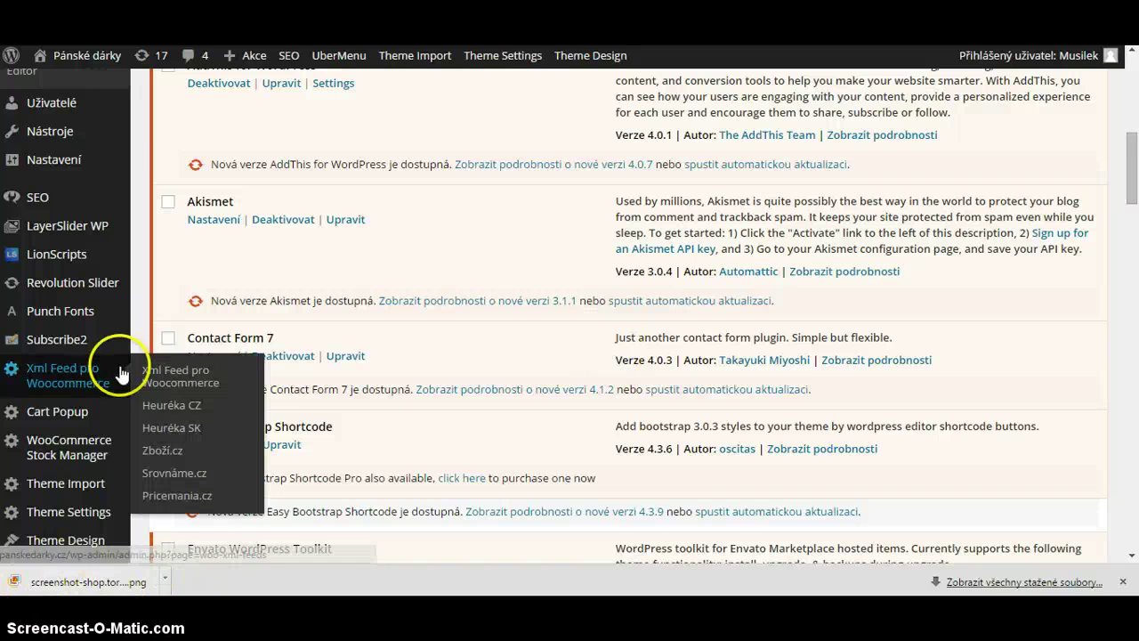
click(81, 454)
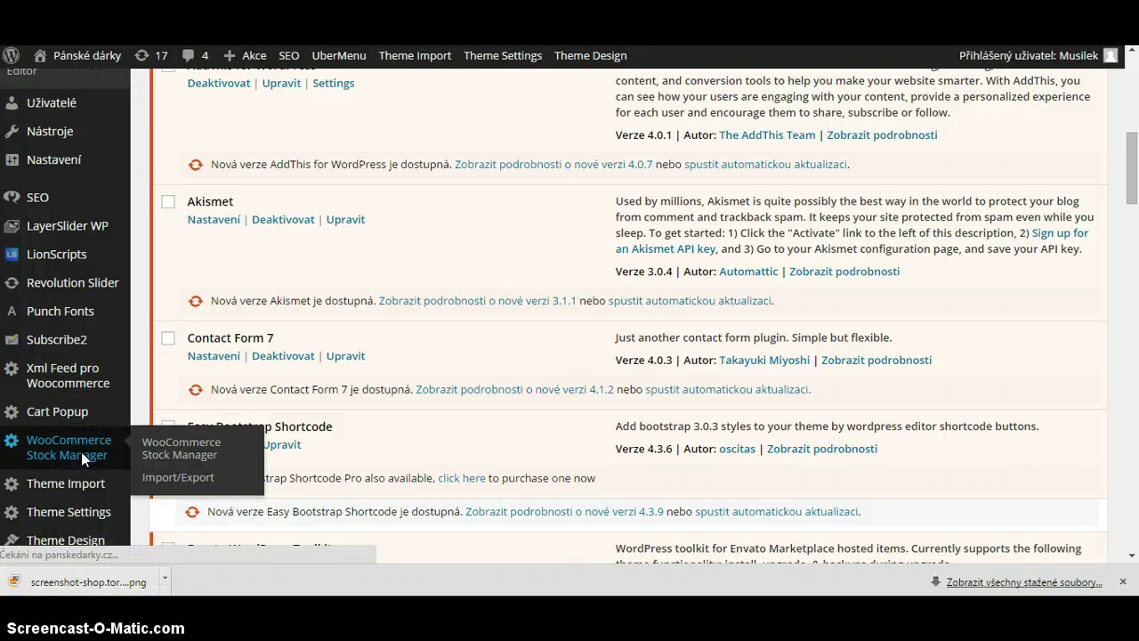
click(153, 437)
click(896, 359)
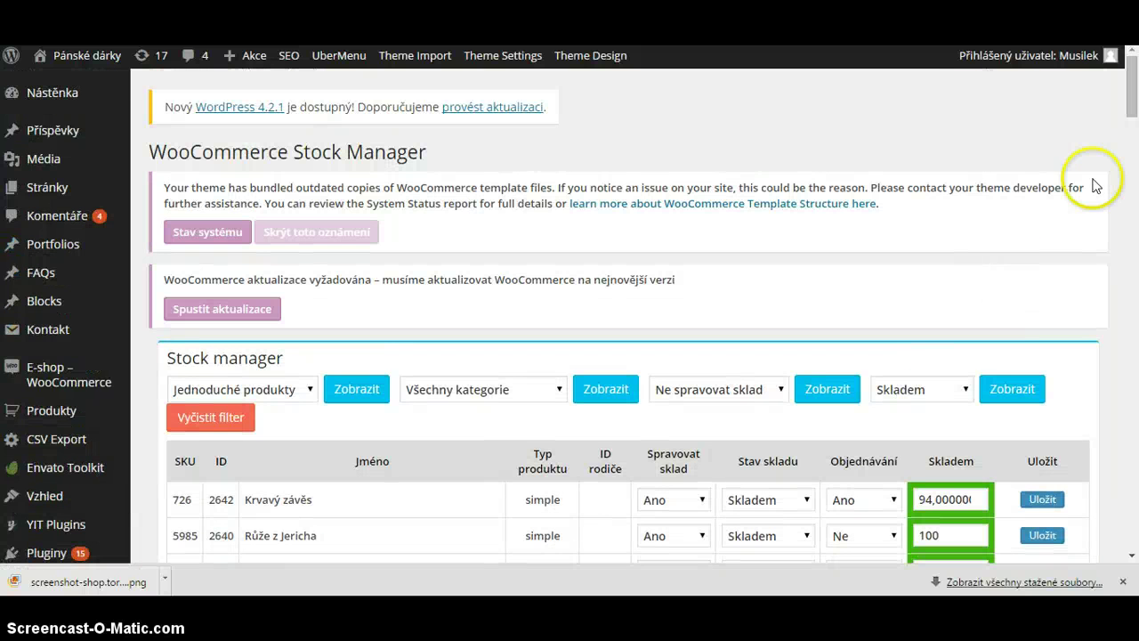
Step: Examine the stock table down to its page links, and the SKU, ID, name and product type of the Krvavý závěs row
drag(1132, 100, 1128, 138)
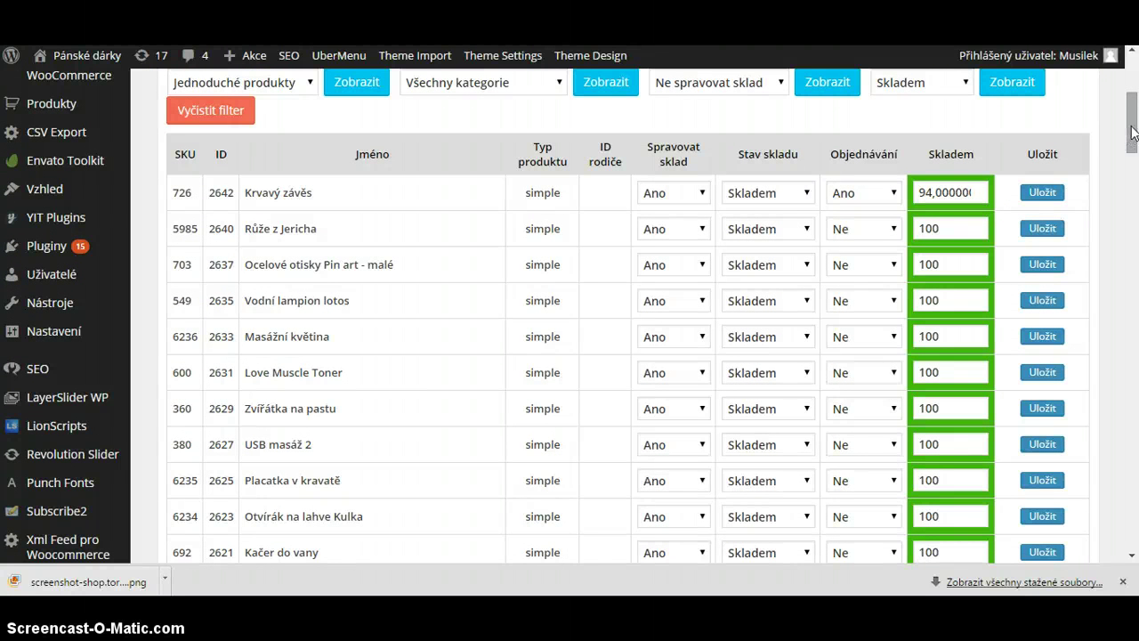
drag(1133, 132, 1132, 539)
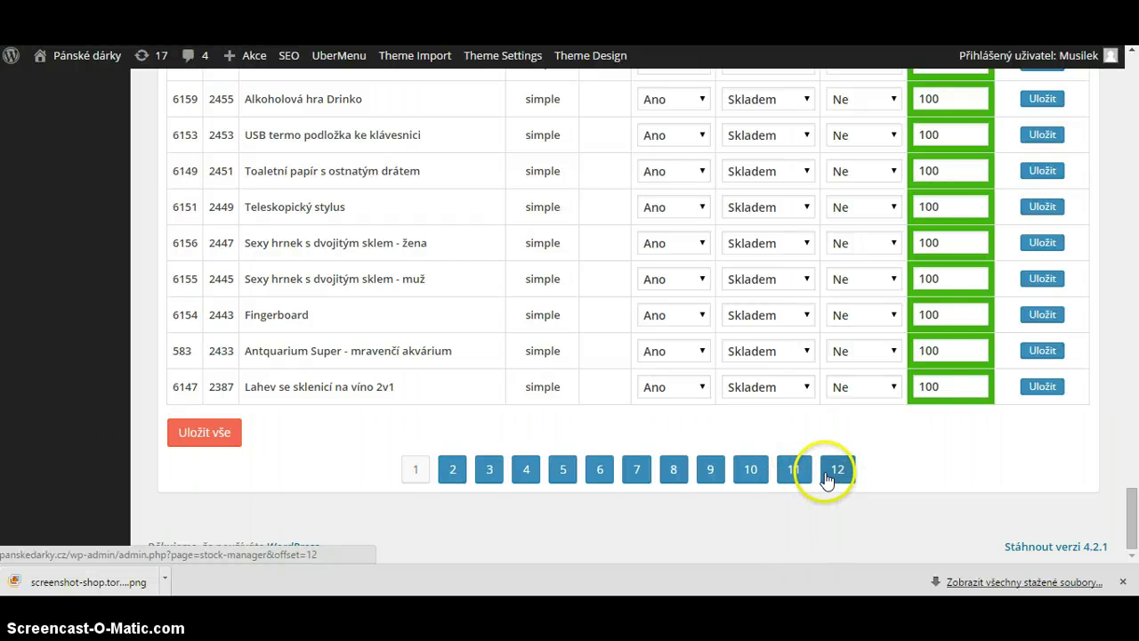
scroll(1136, 470, up, 1)
drag(1136, 485, 1136, 120)
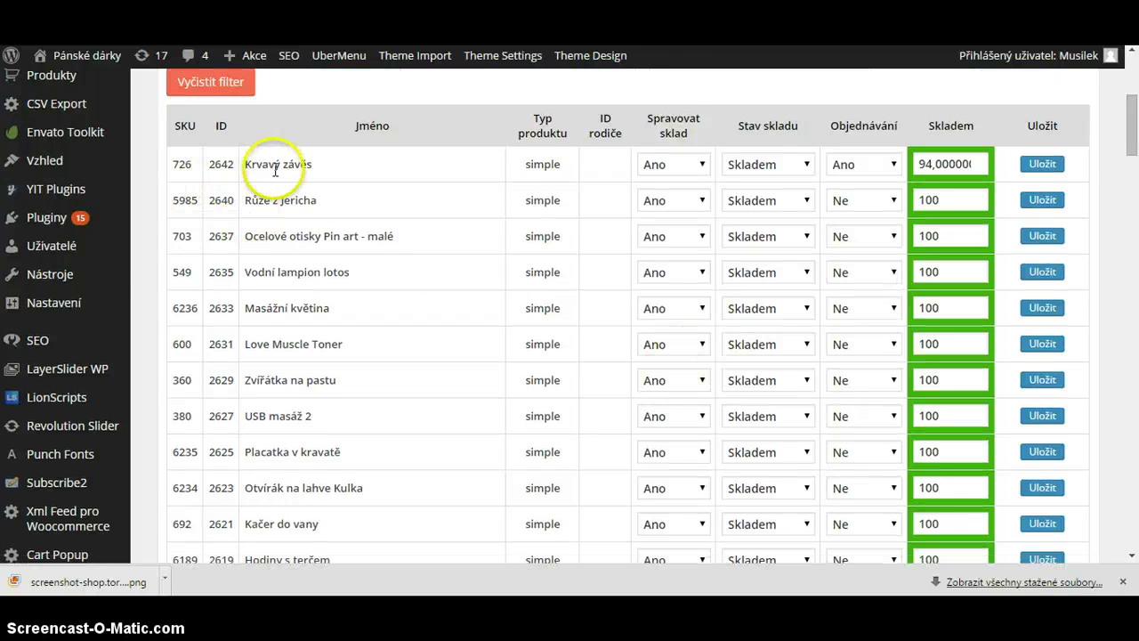
click(176, 164)
double_click(221, 164)
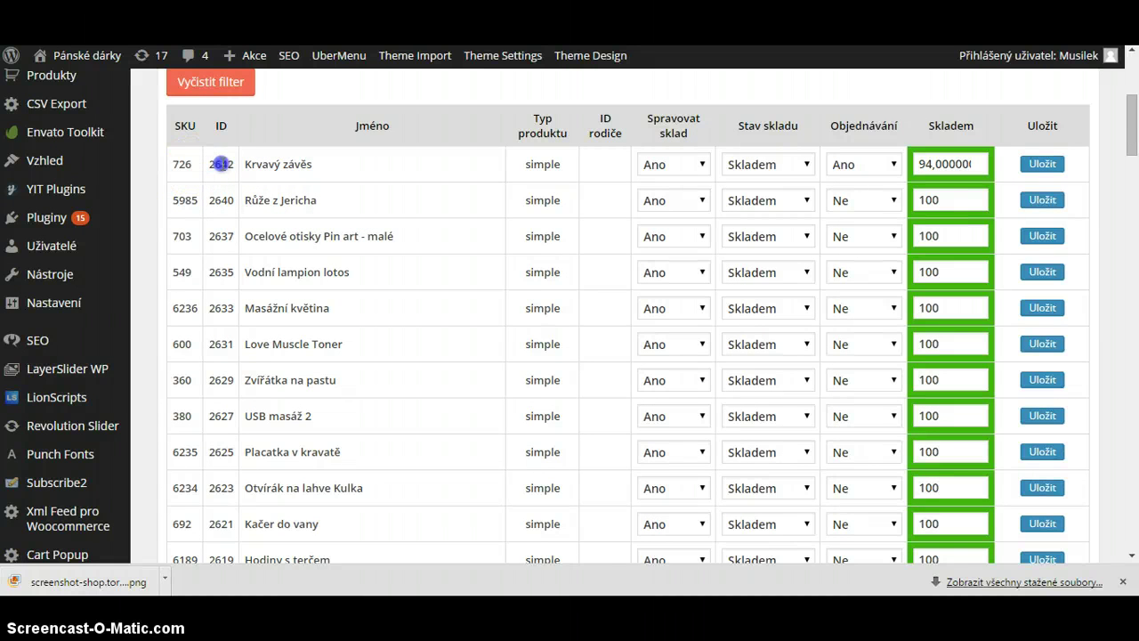
drag(244, 163, 317, 165)
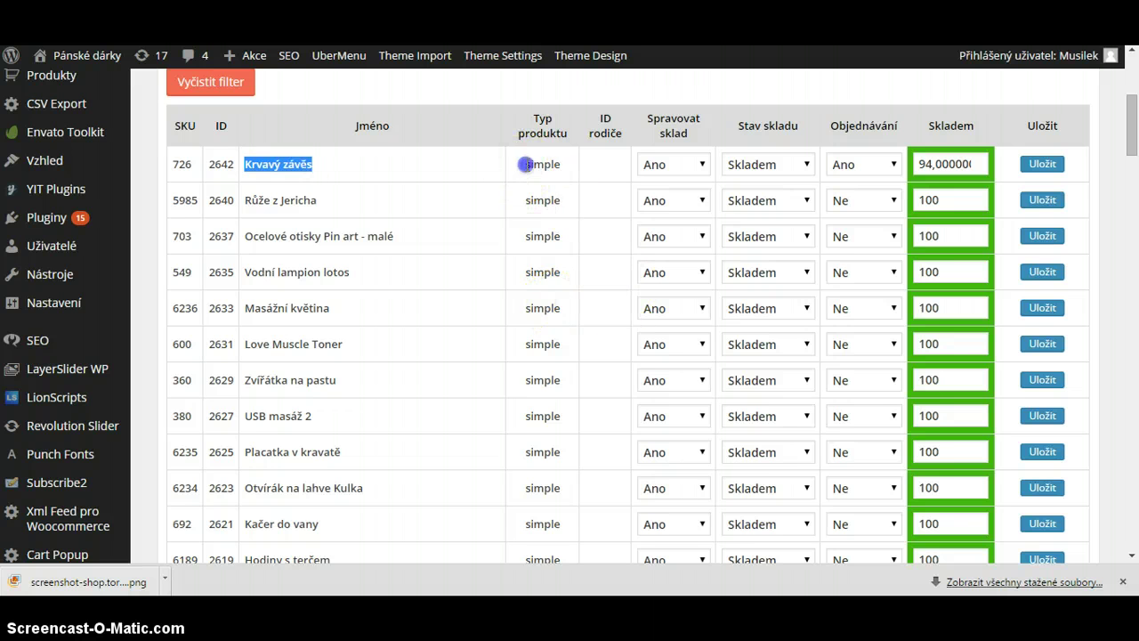
drag(526, 164, 558, 164)
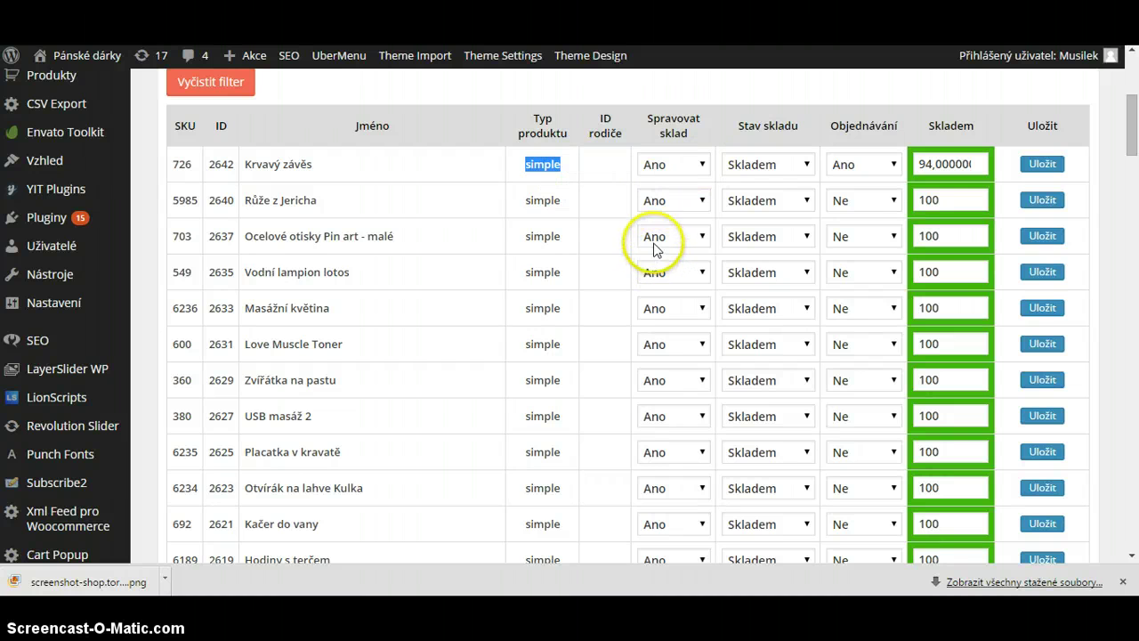
Step: For Krvavý závěs, set Spravovat sklad to Ne and Stav skladu to Není skladem
click(661, 171)
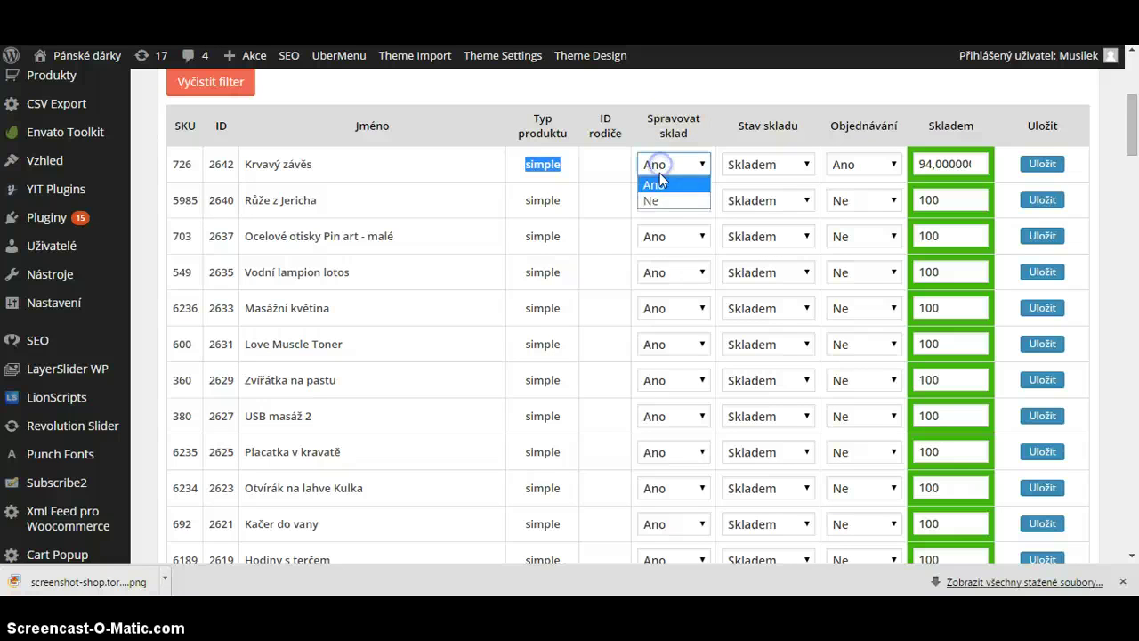
click(656, 196)
click(760, 169)
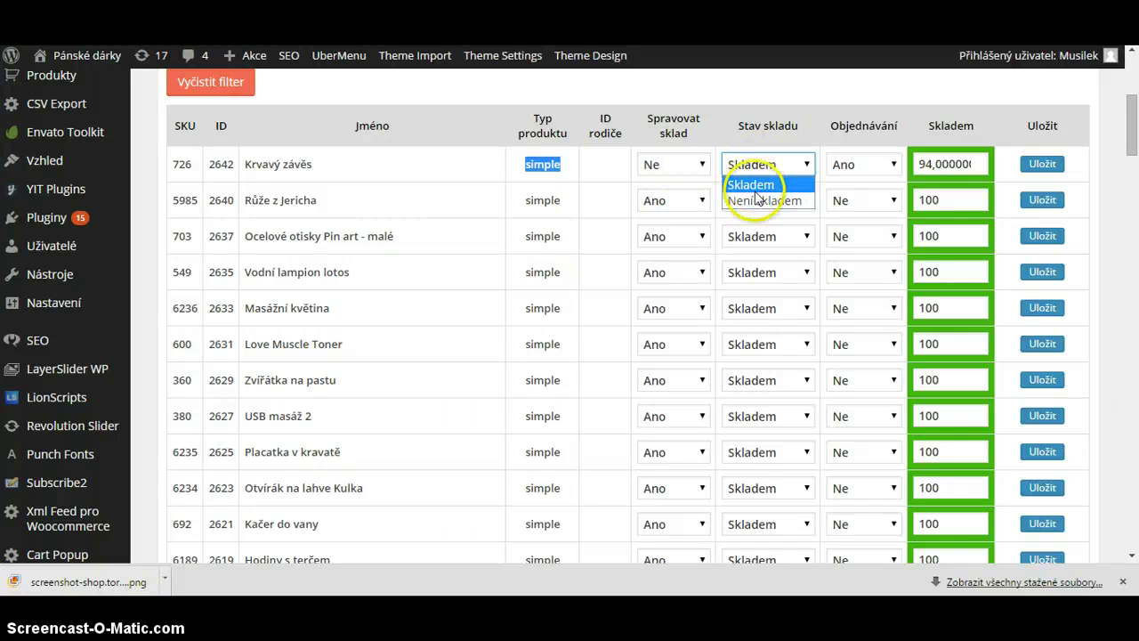
click(745, 200)
Step: Try the Ano and Upozornit options in Objednávání for Krvavý závěs, and set it to Ne
click(847, 164)
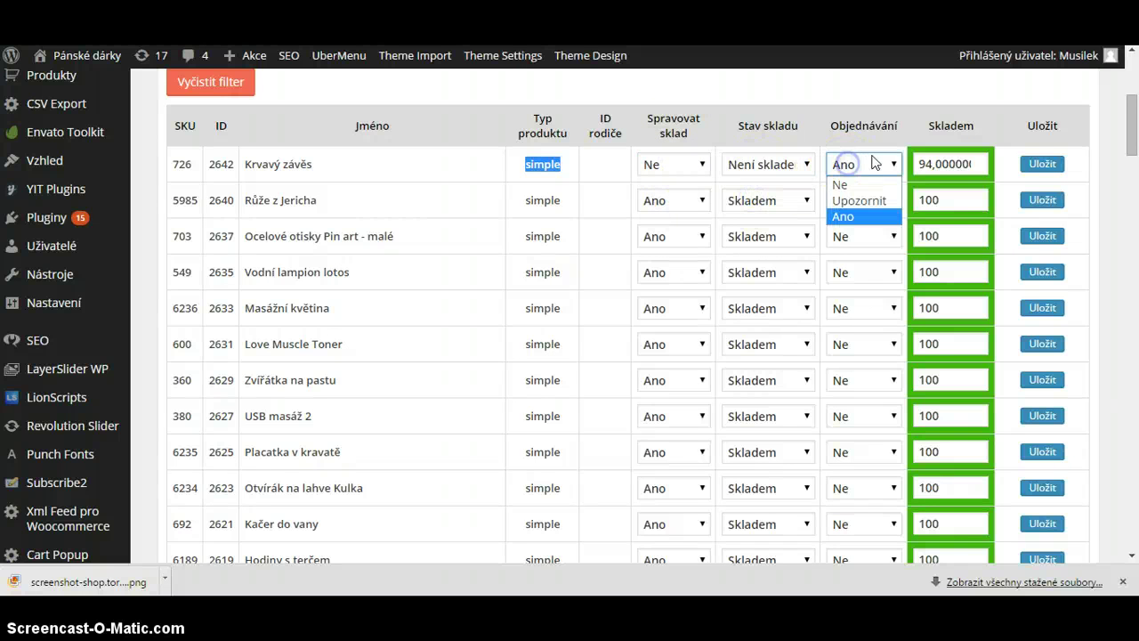
click(865, 213)
click(863, 167)
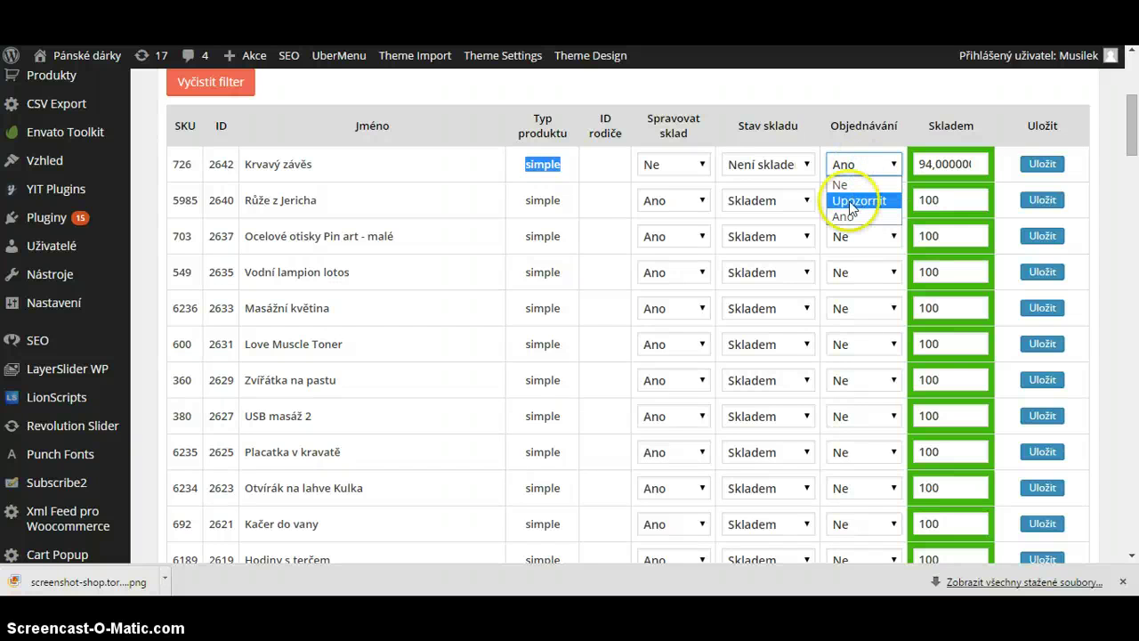
click(854, 201)
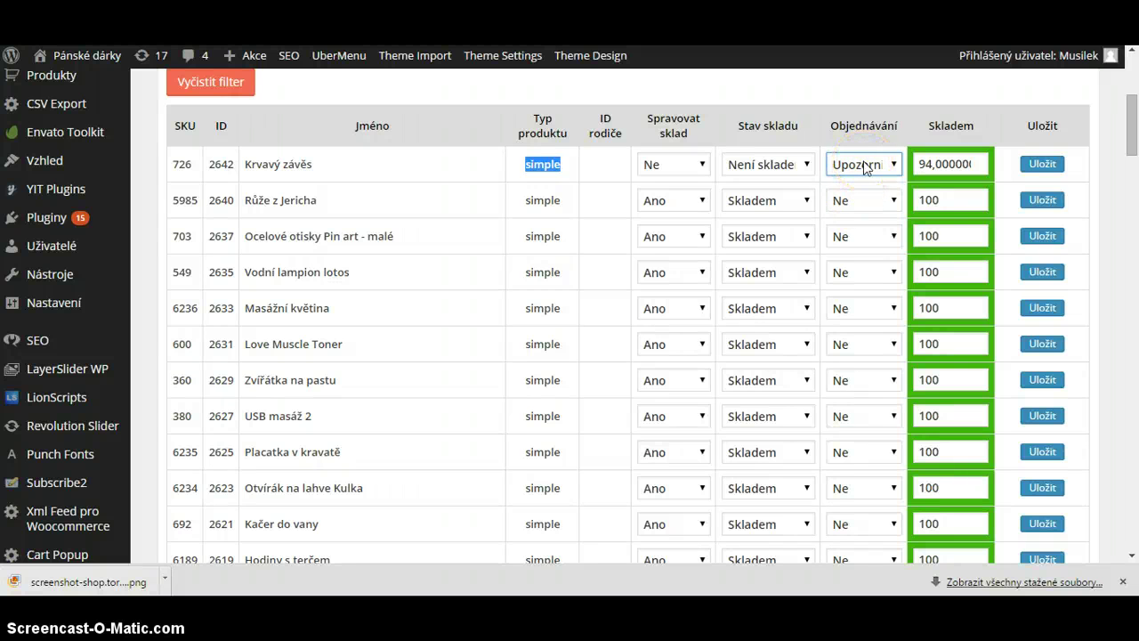
click(863, 166)
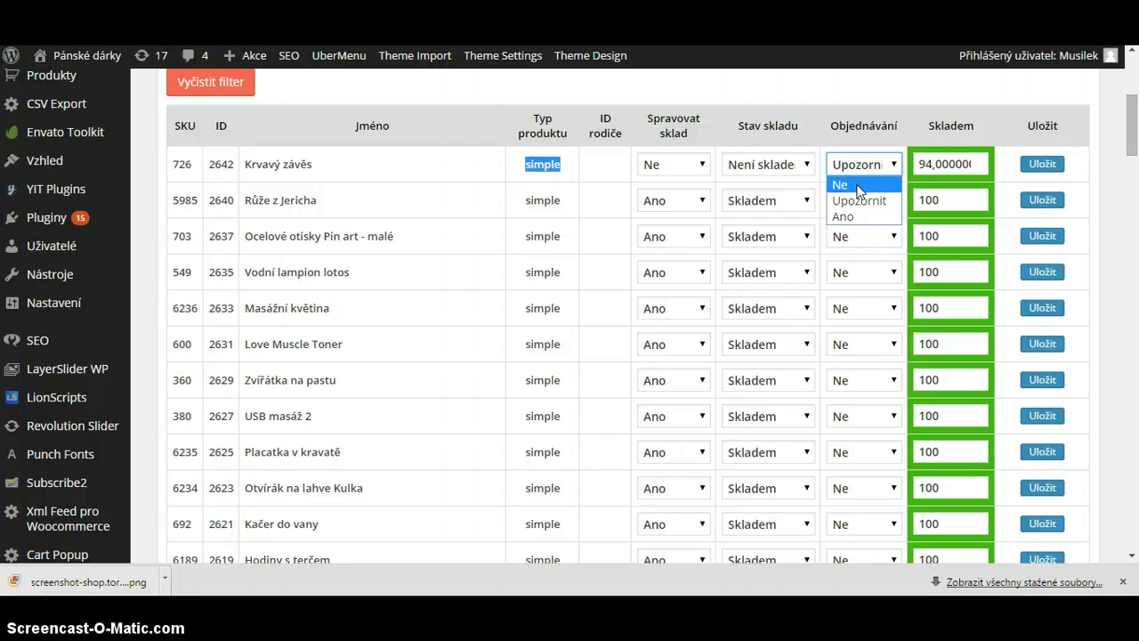
click(859, 185)
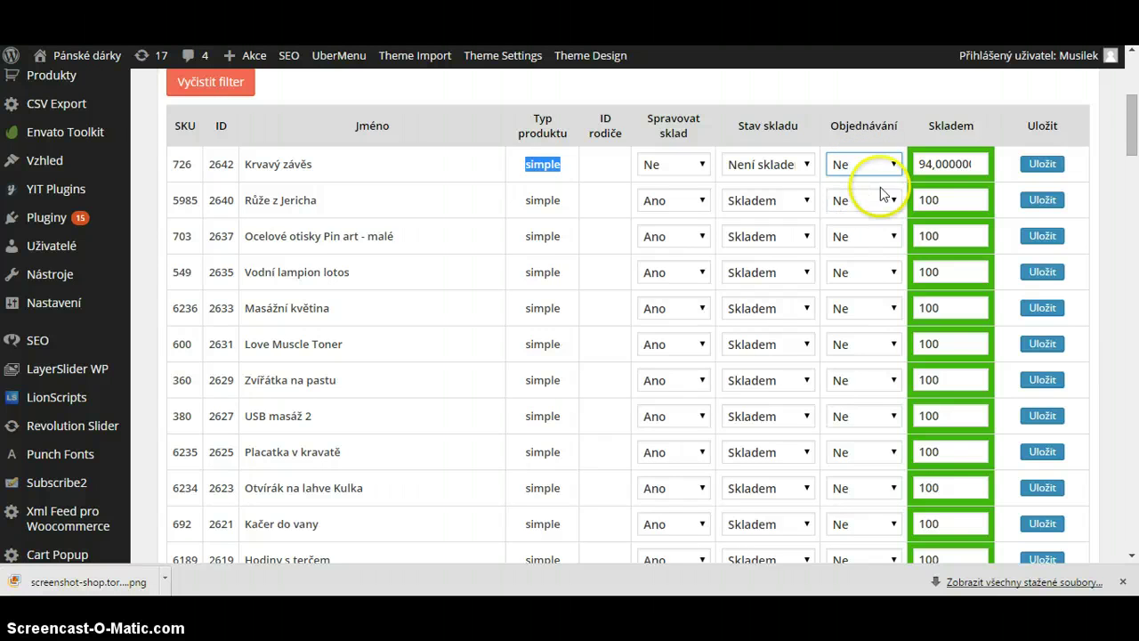
Step: Set the Skladem quantity of Krvavý závěs to 72 and save that product's row
click(970, 164)
key(ctrl+a)
text(88)
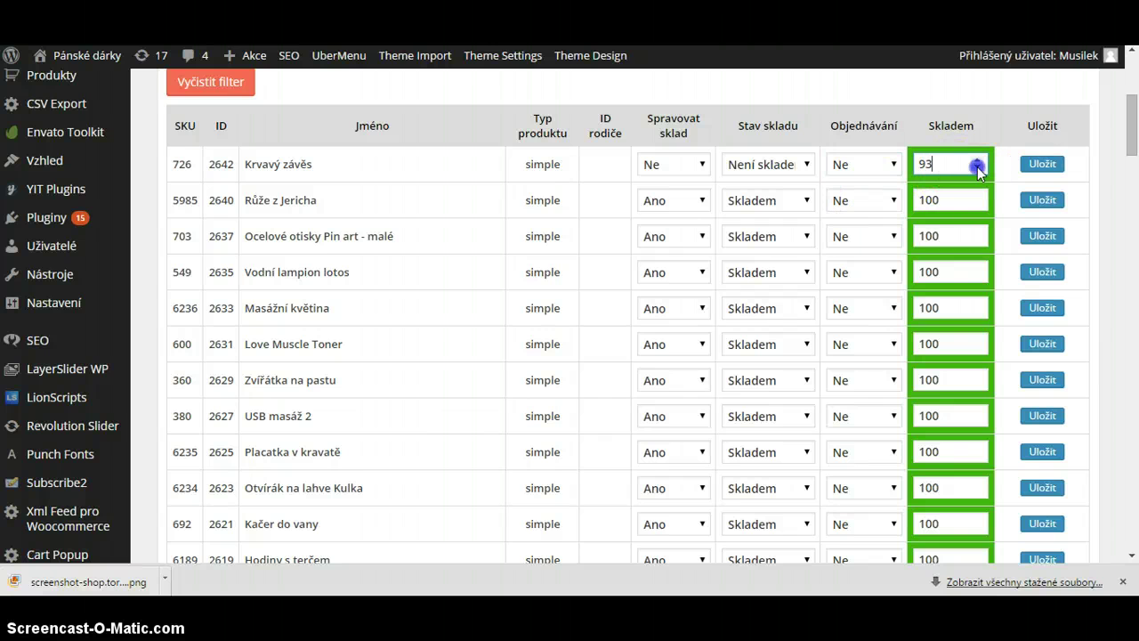
click(977, 168)
click(977, 168)
click(977, 169)
click(977, 168)
click(977, 168)
triple_click(976, 168)
triple_click(977, 168)
triple_click(977, 169)
click(976, 168)
click(977, 168)
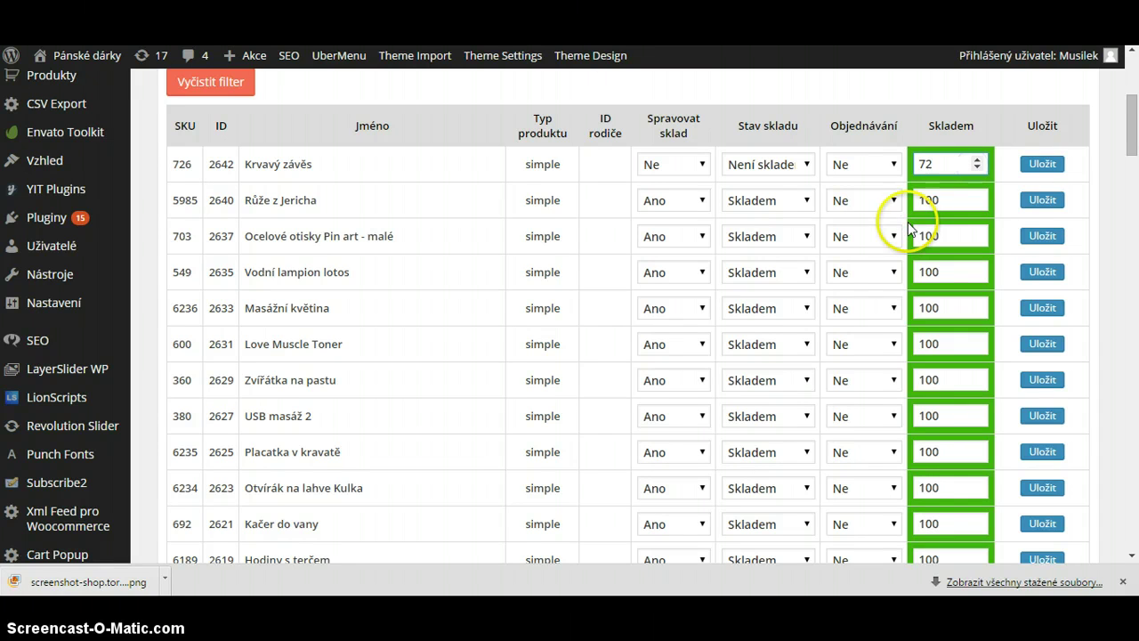
click(1045, 165)
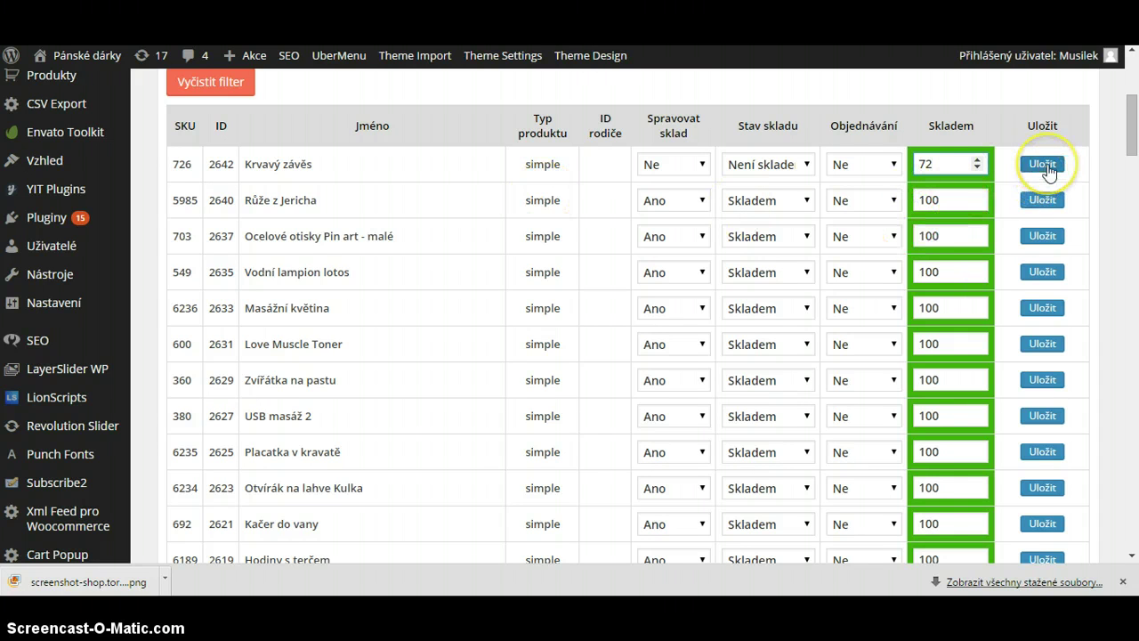
click(1044, 165)
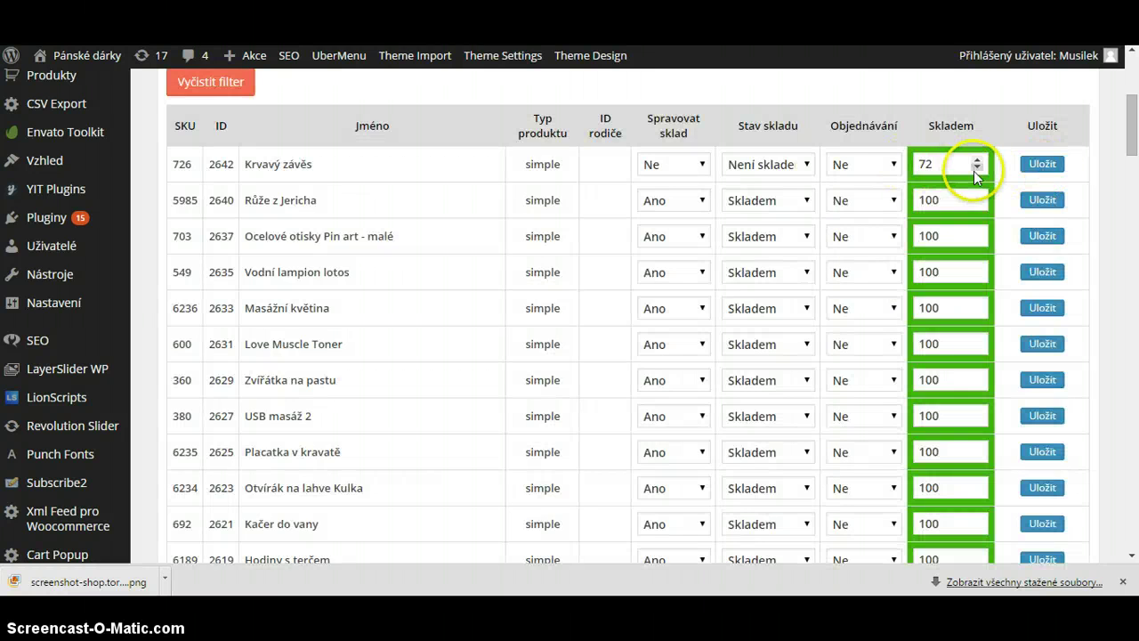
Step: Open the refreshed edit page of Krvavý závěs and check the Sklad settings in its product data
key(alt+Left)
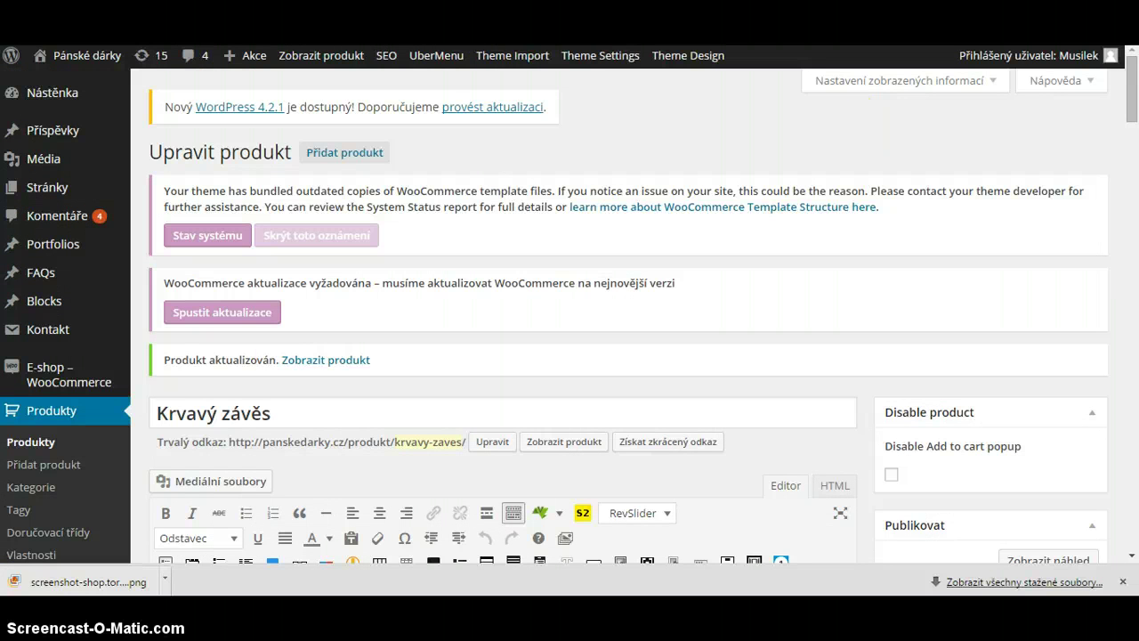
click(436, 55)
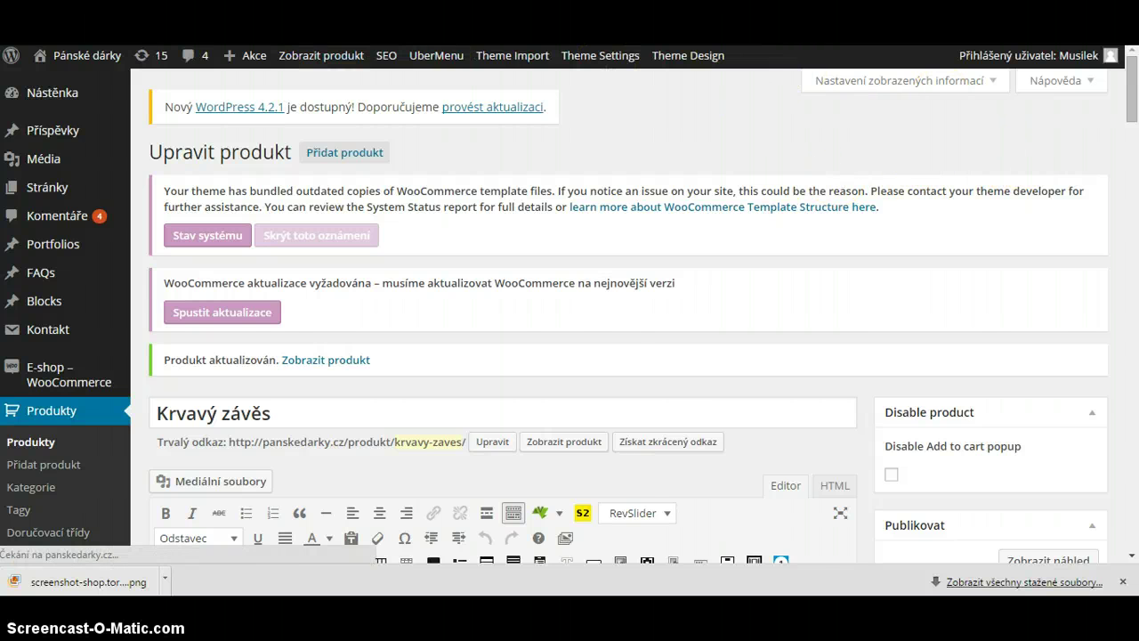
key(alt+Left)
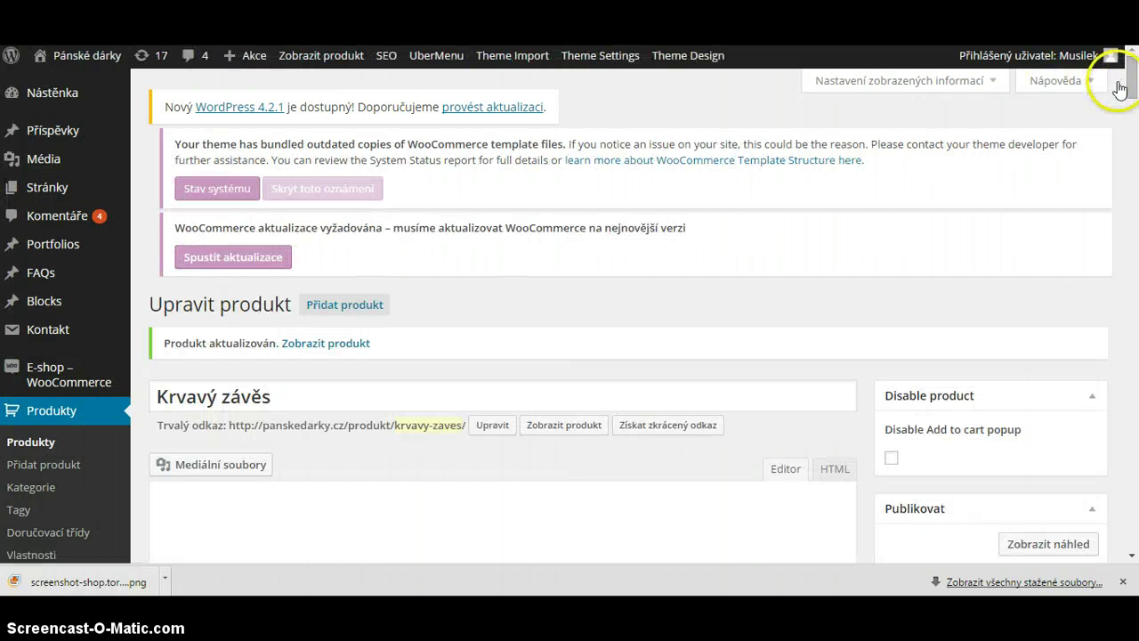
drag(1121, 77, 1132, 80)
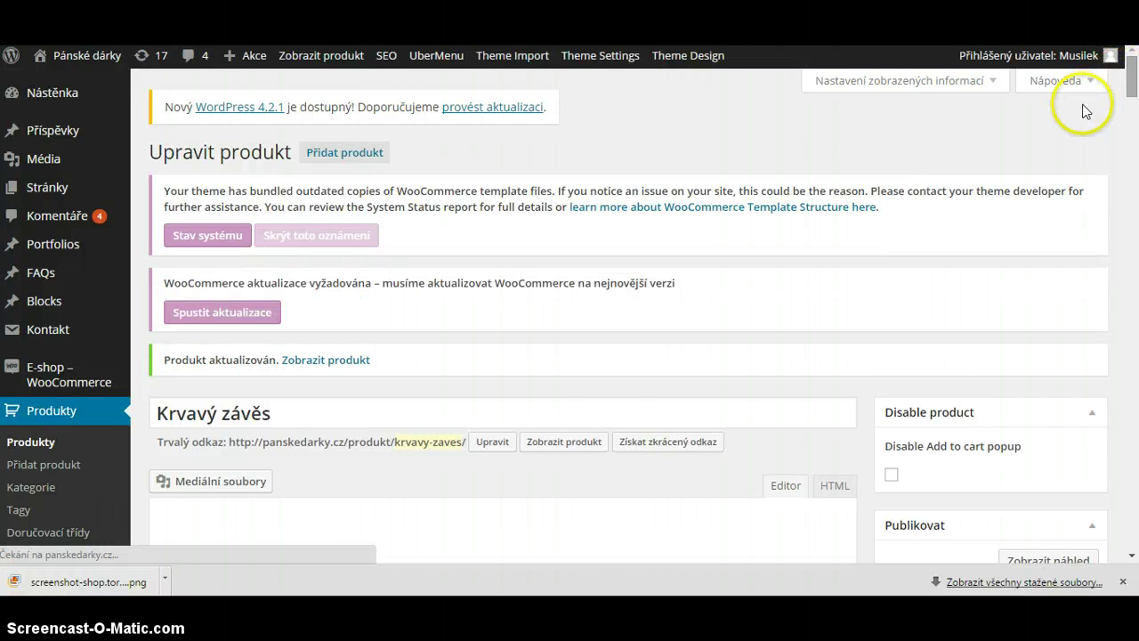
drag(1128, 80, 1108, 193)
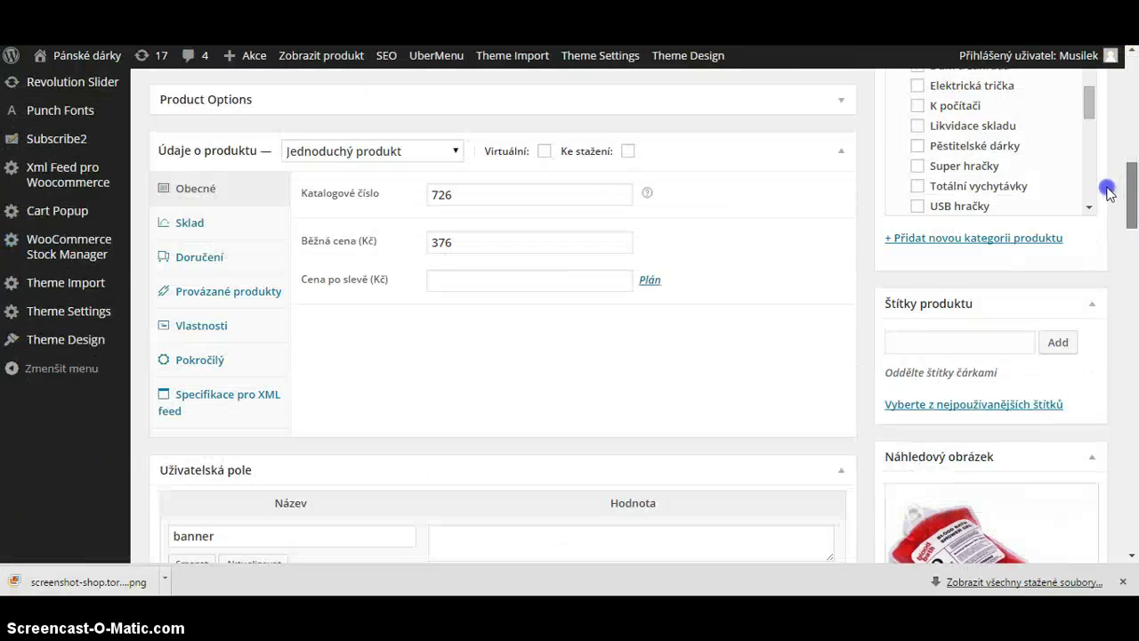
scroll(1108, 193, down, 1)
click(207, 149)
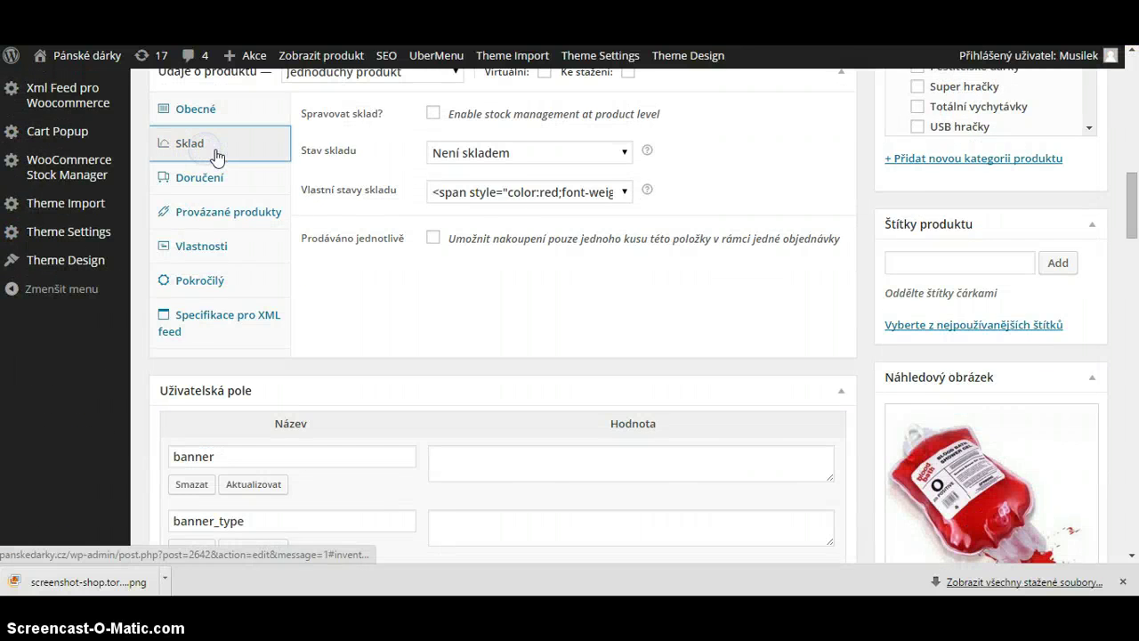
drag(1130, 203, 1131, 178)
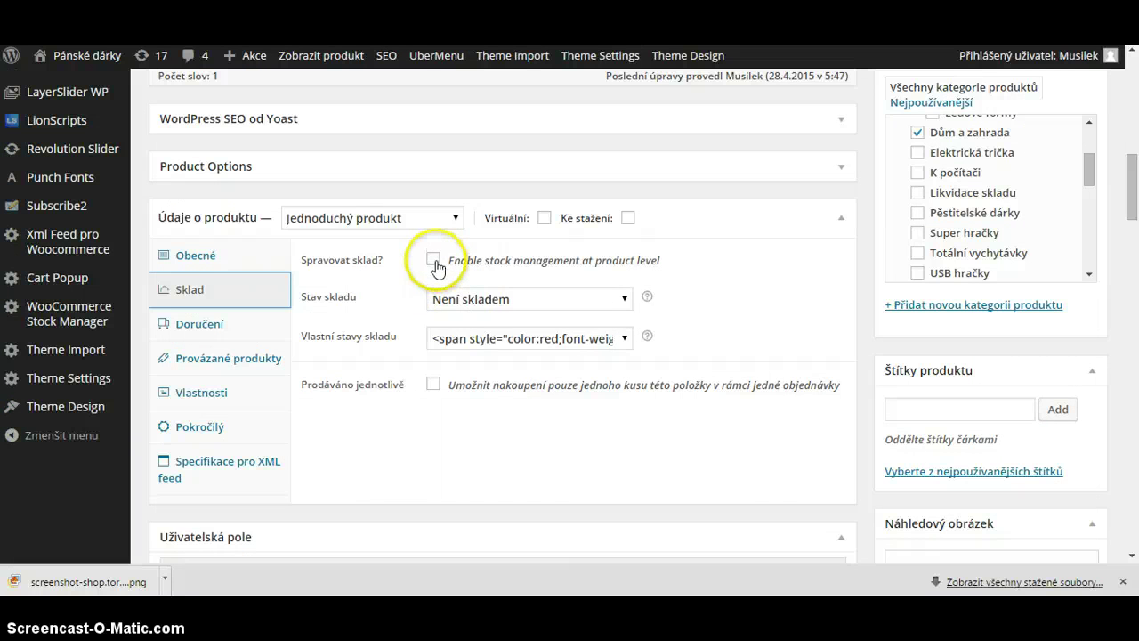
click(434, 260)
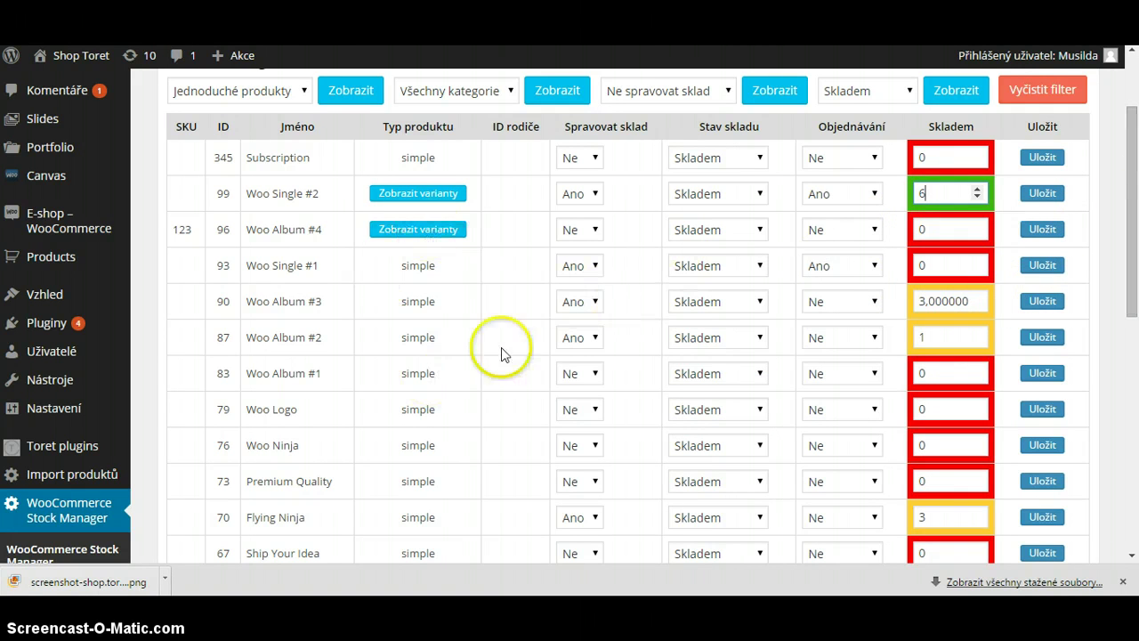
Step: In the Shop Toret stock table, set the Skladem quantity of Woo Album #3 to 2
click(861, 160)
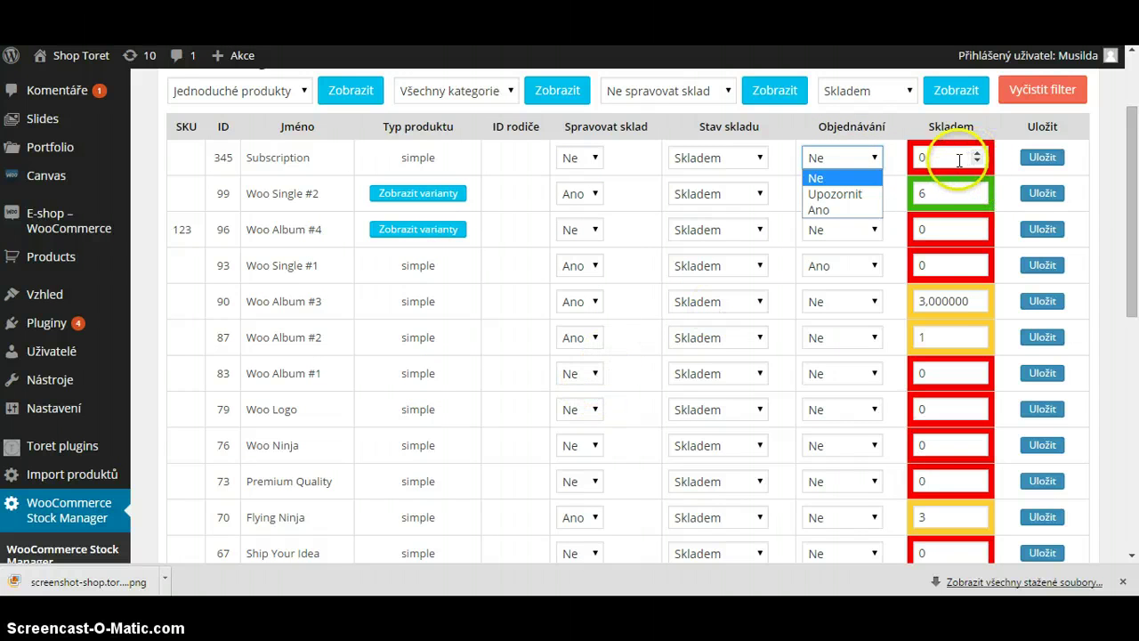
double_click(974, 301)
text(2)
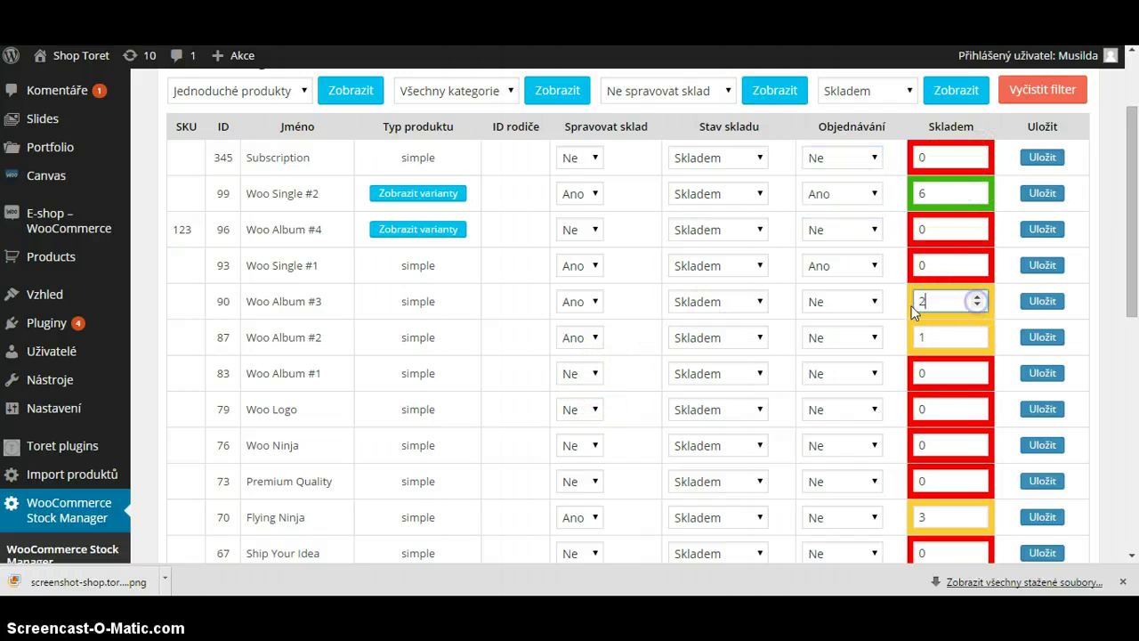
drag(845, 307, 774, 325)
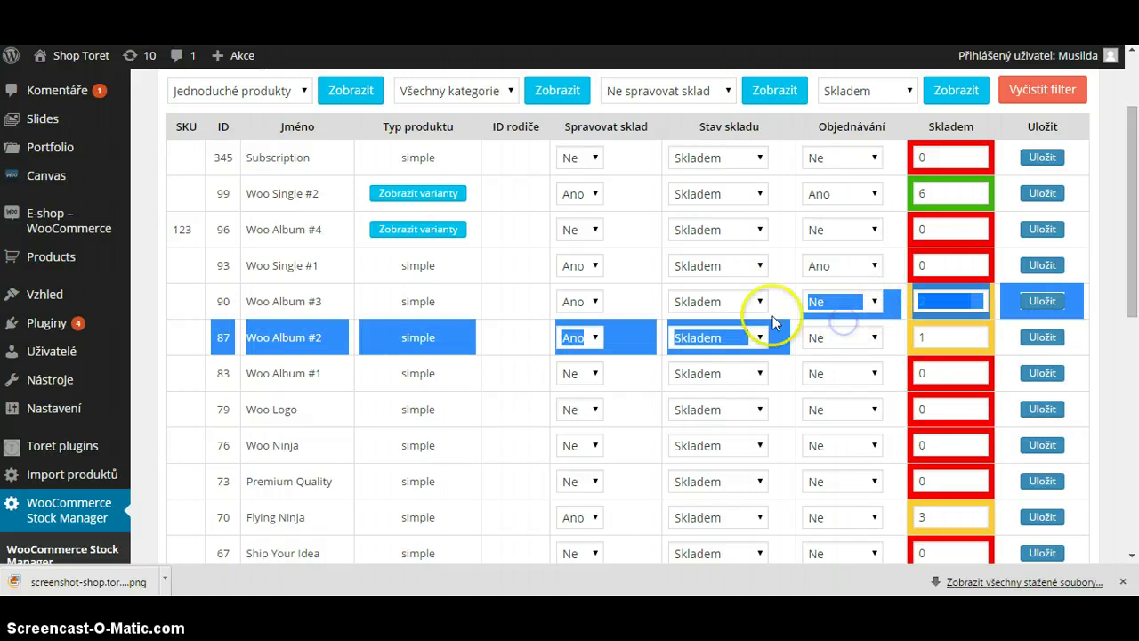
click(510, 301)
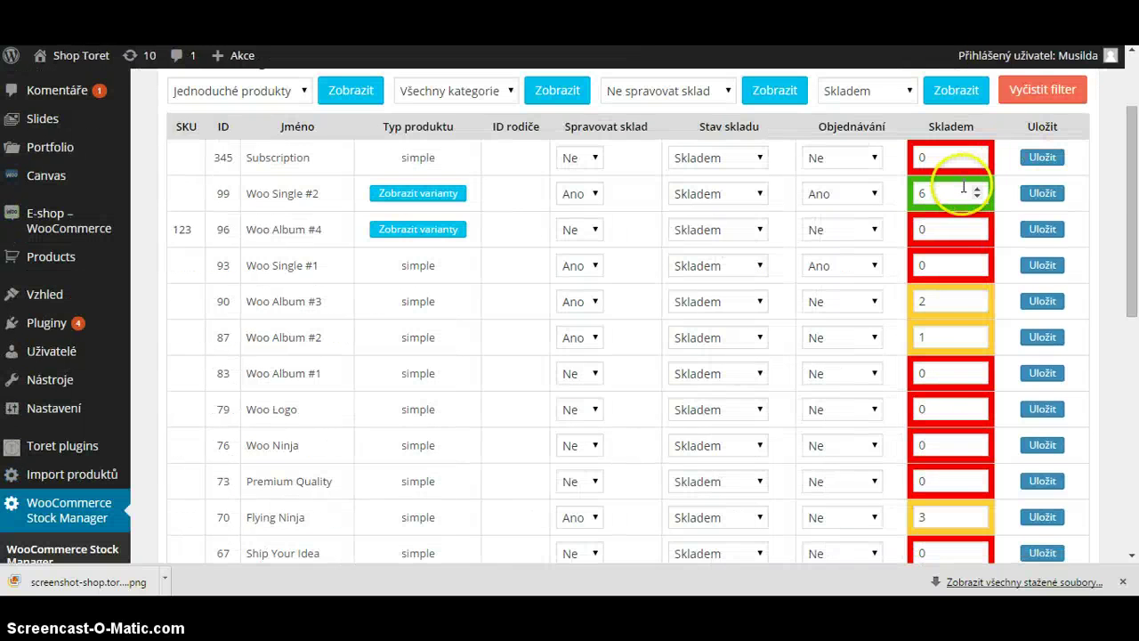
Step: Show the variants of Woo Album #4 and Woo Single #2 in the stock table
drag(1135, 249, 1126, 265)
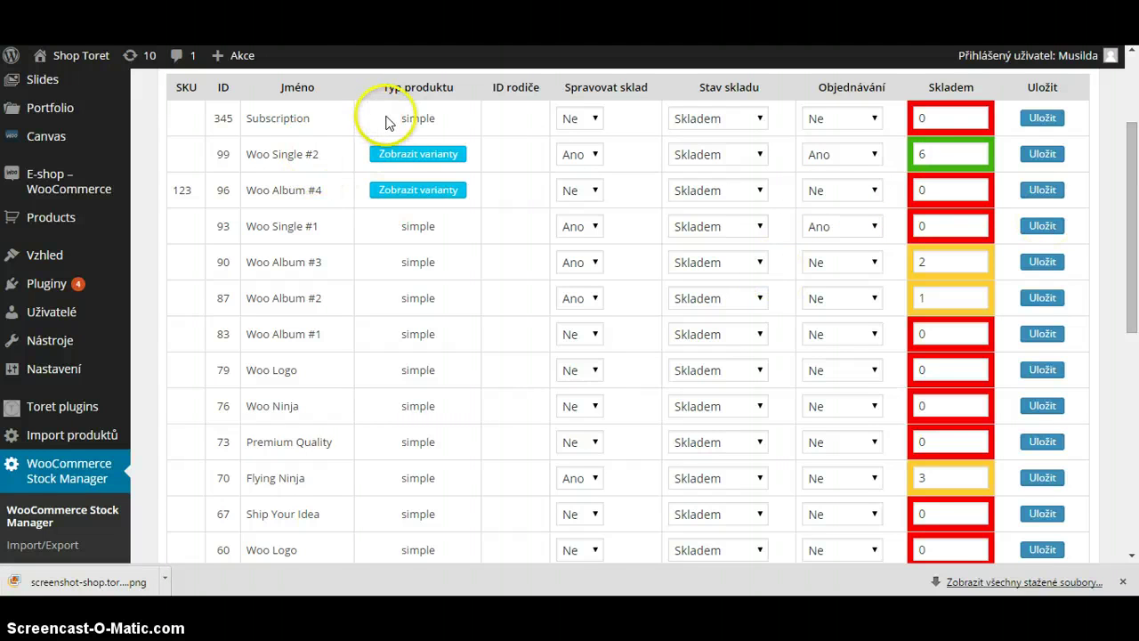
click(438, 193)
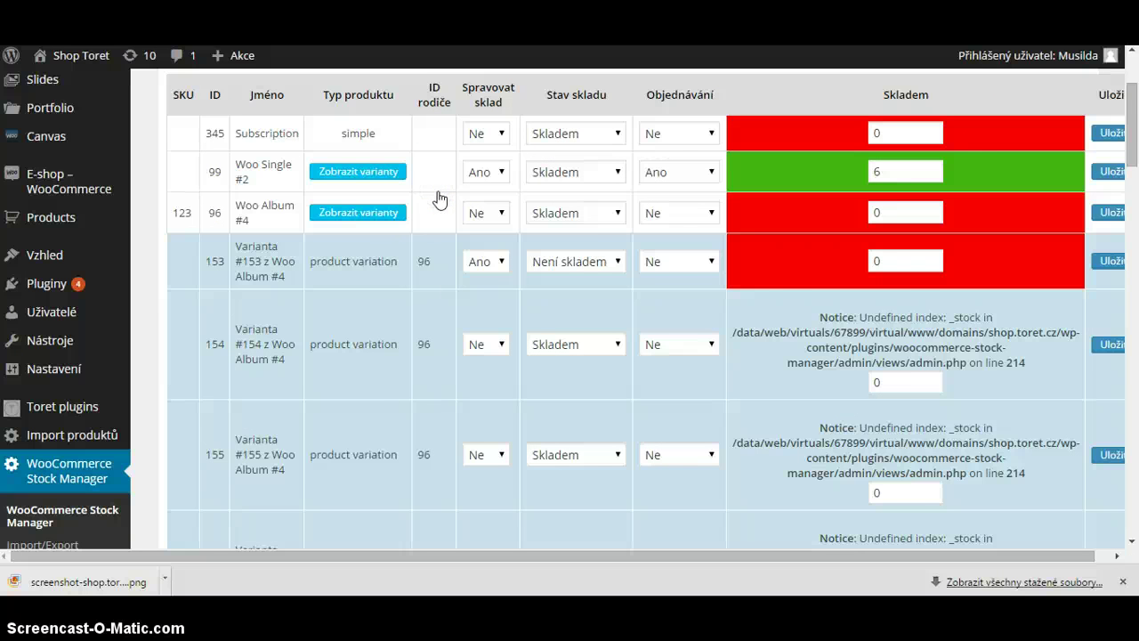
click(241, 522)
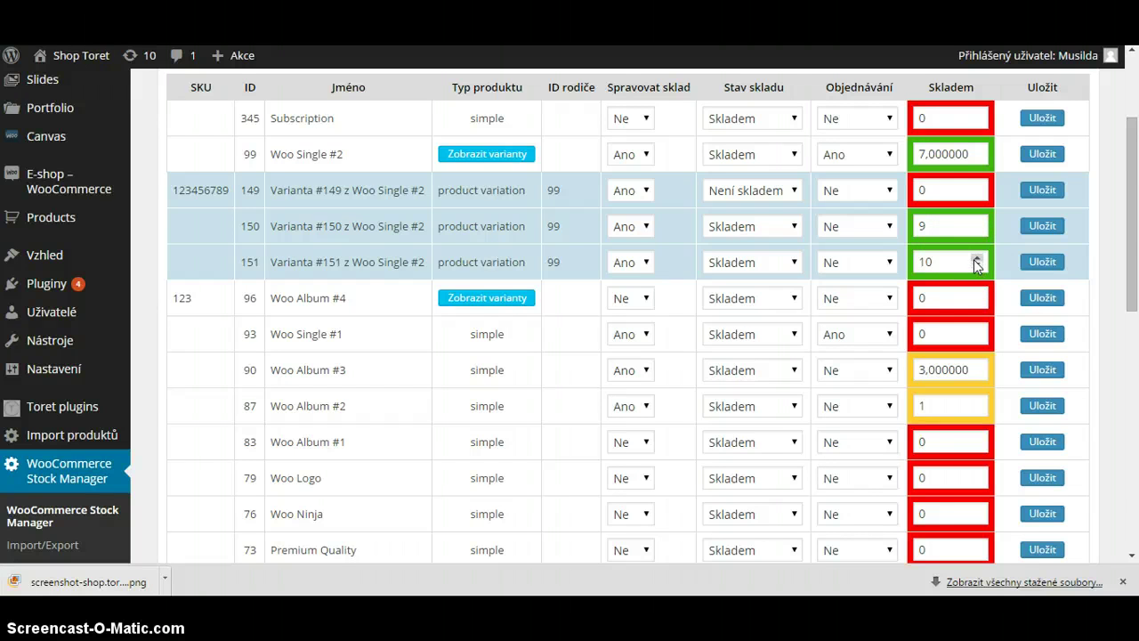
Step: Filter the stock table by product type to show only Produkty s variantami
click(1131, 207)
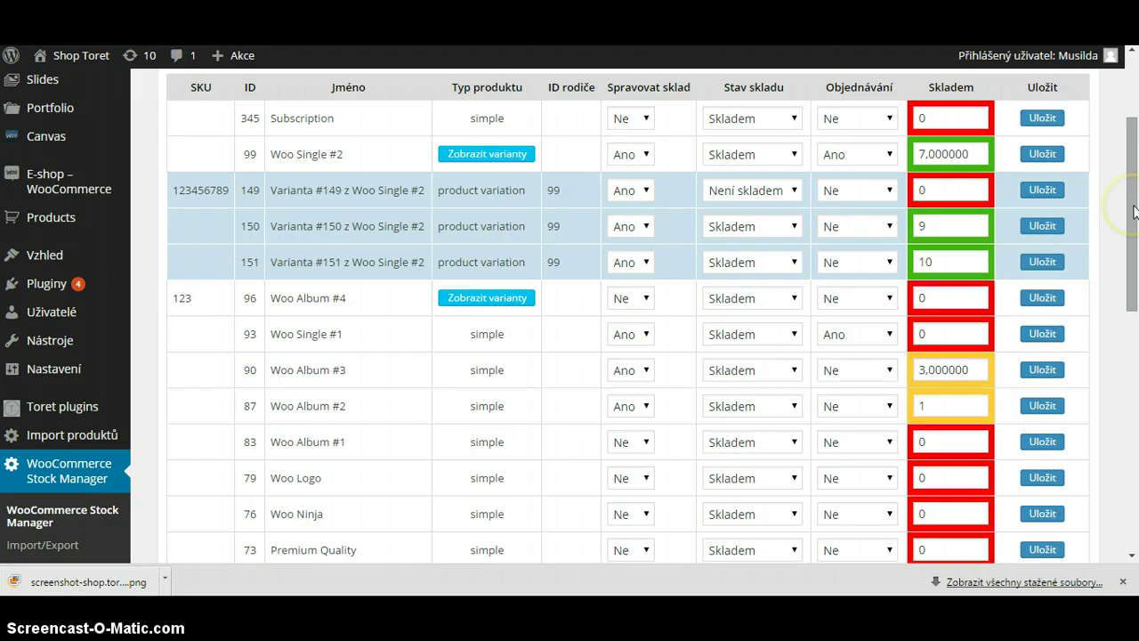
drag(1135, 211, 1123, 173)
click(304, 143)
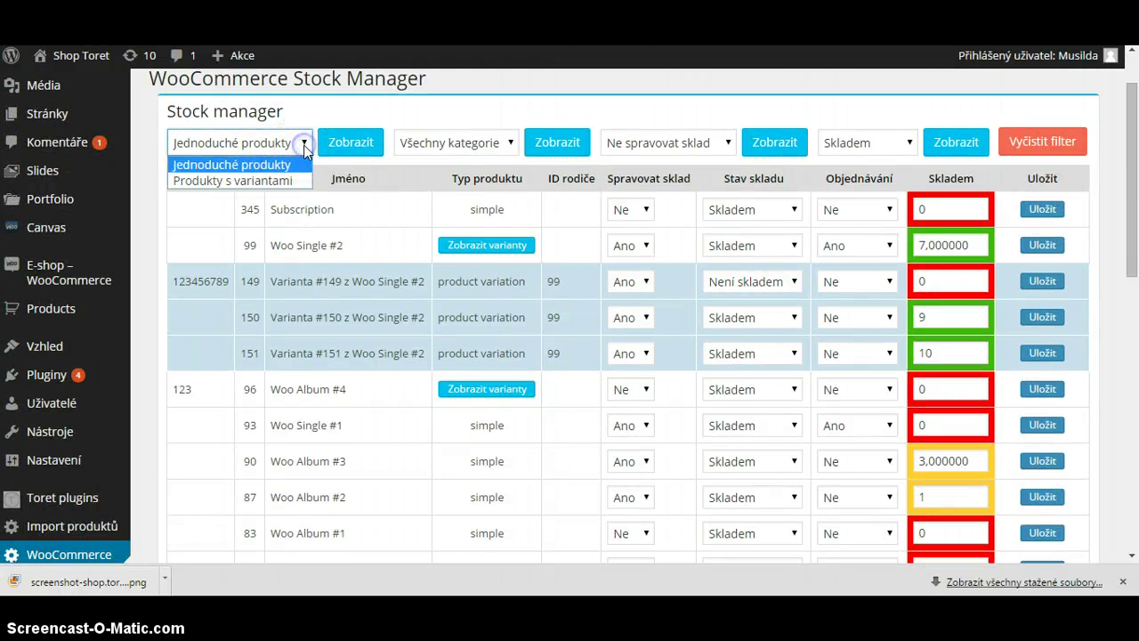
click(294, 180)
click(348, 142)
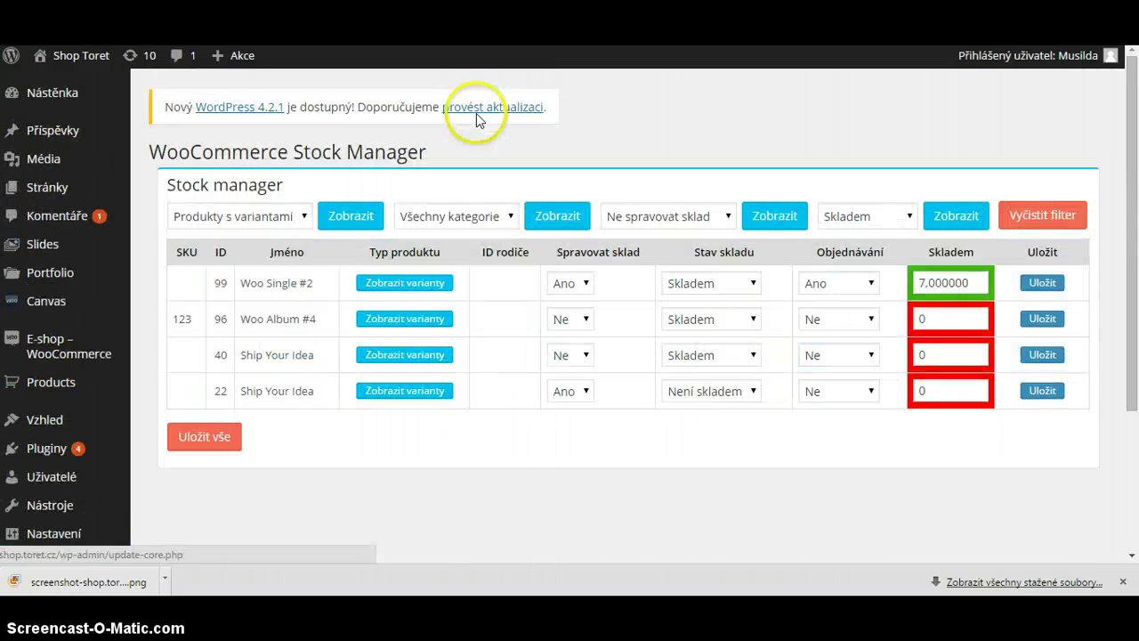
Step: Switch the product type filter to Jednoduché produkty and display the matching products
click(303, 218)
click(258, 238)
click(347, 216)
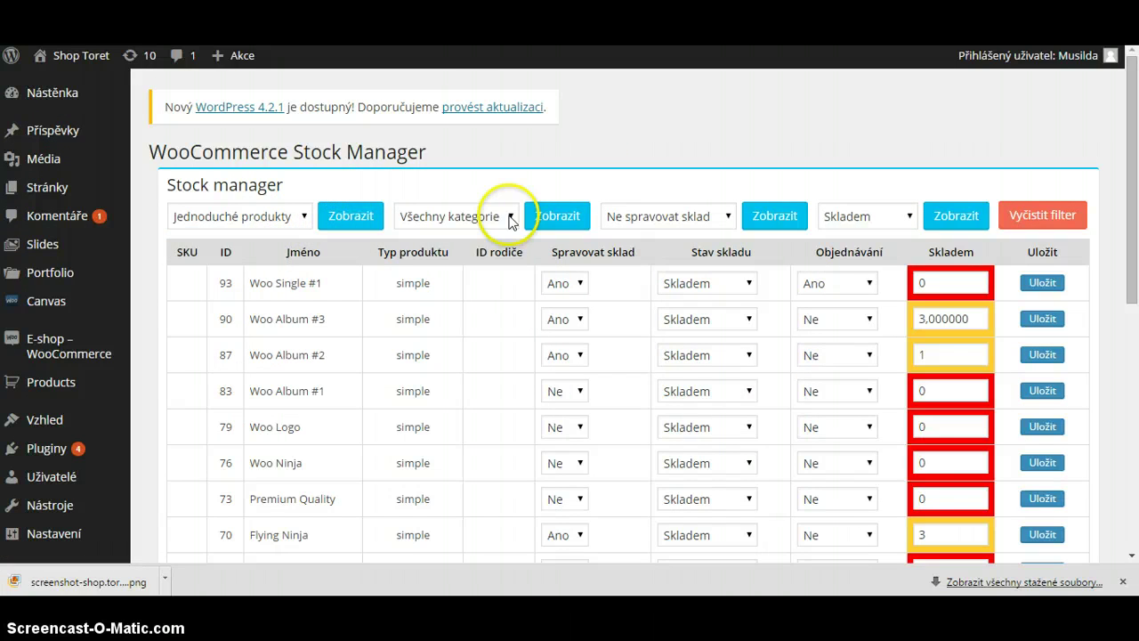
Step: Filter the stock table by the Hoodies category
click(510, 221)
click(466, 286)
click(540, 224)
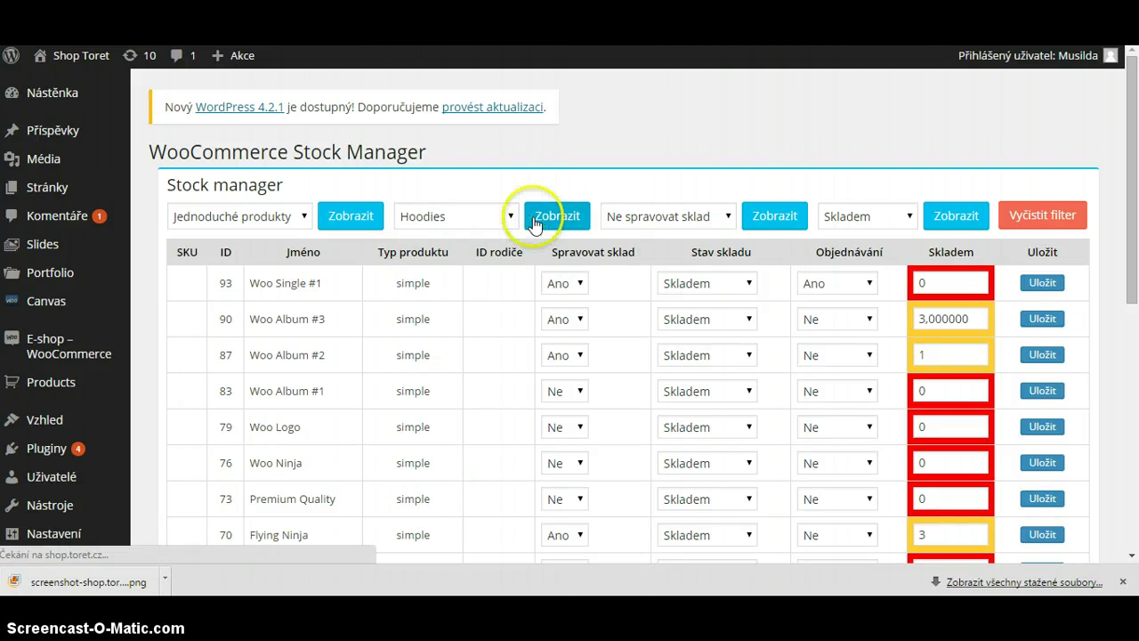
Step: Check the options of the stock management and stock status filters, and clear the active filter
click(709, 216)
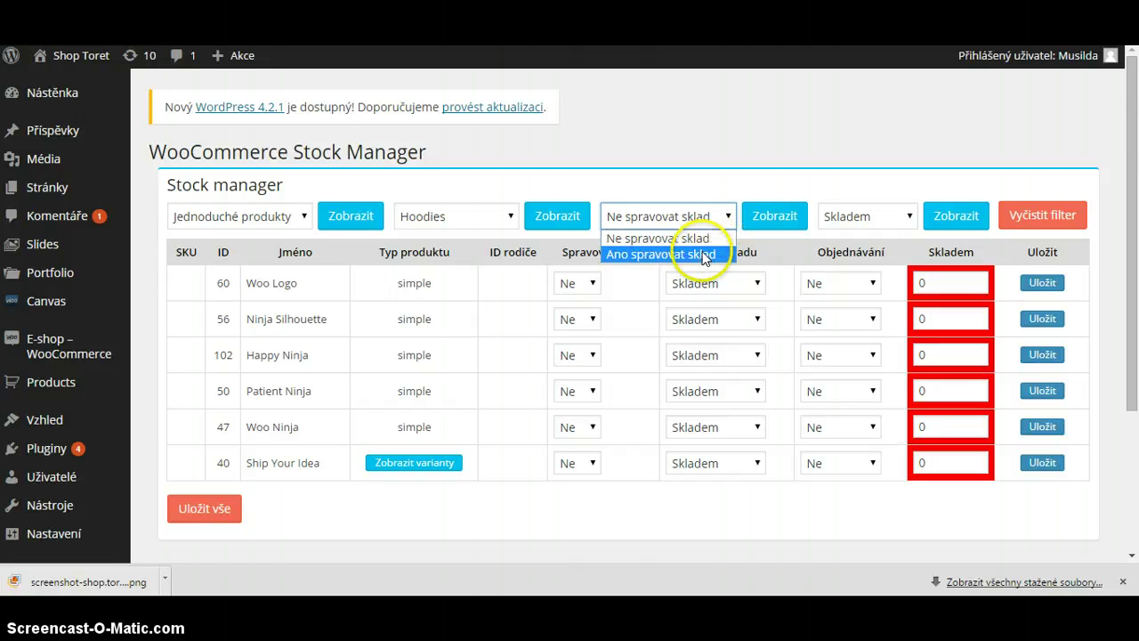
click(876, 216)
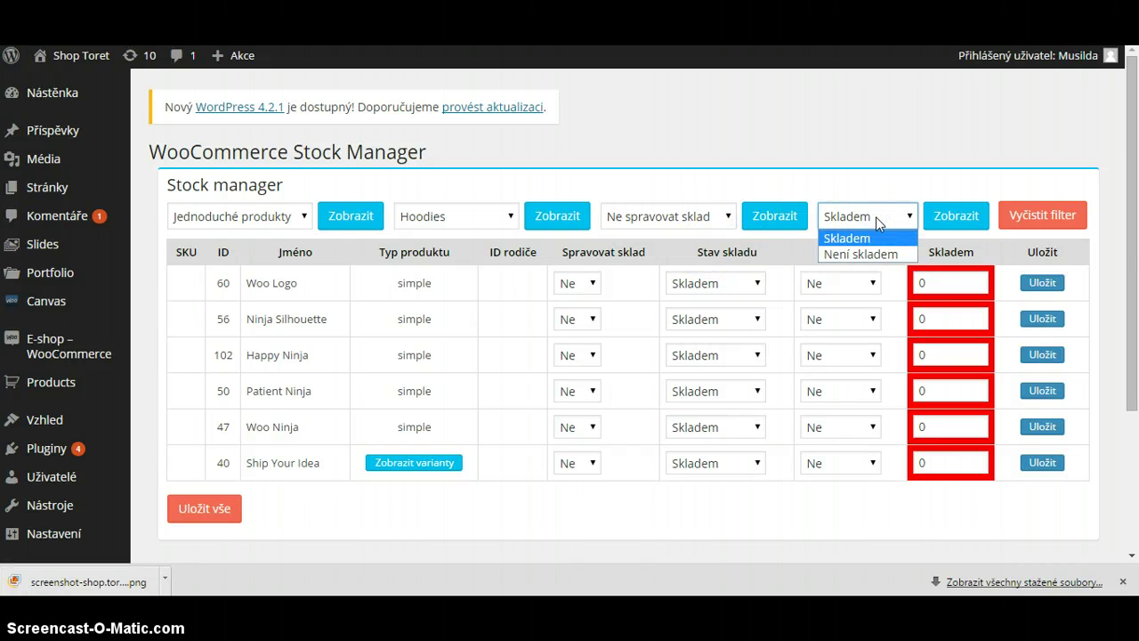
click(865, 220)
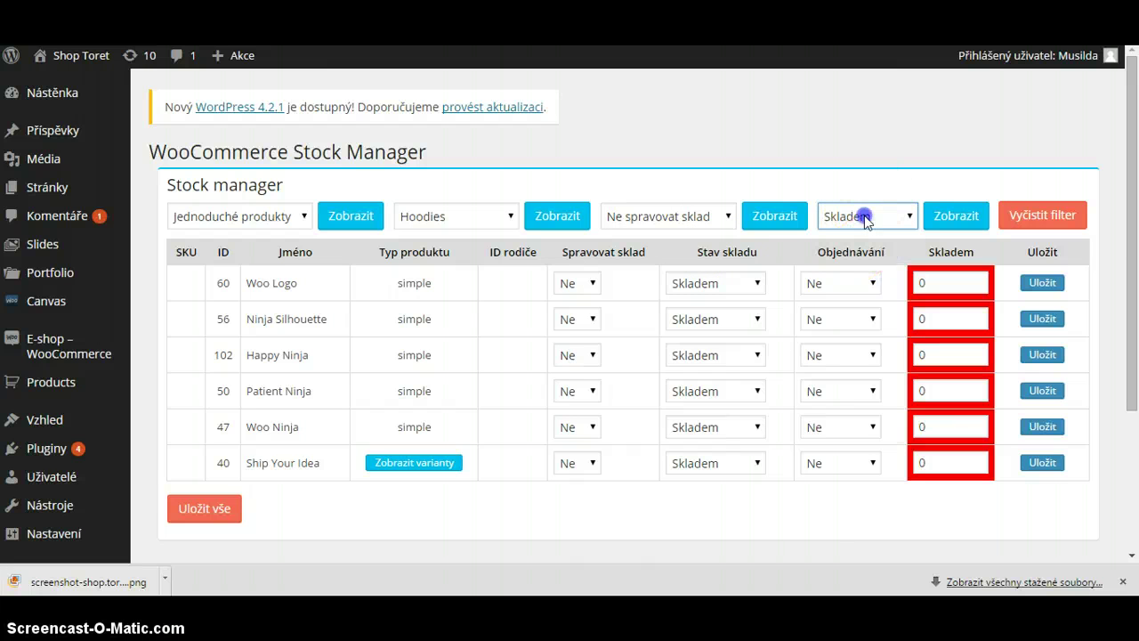
click(1007, 214)
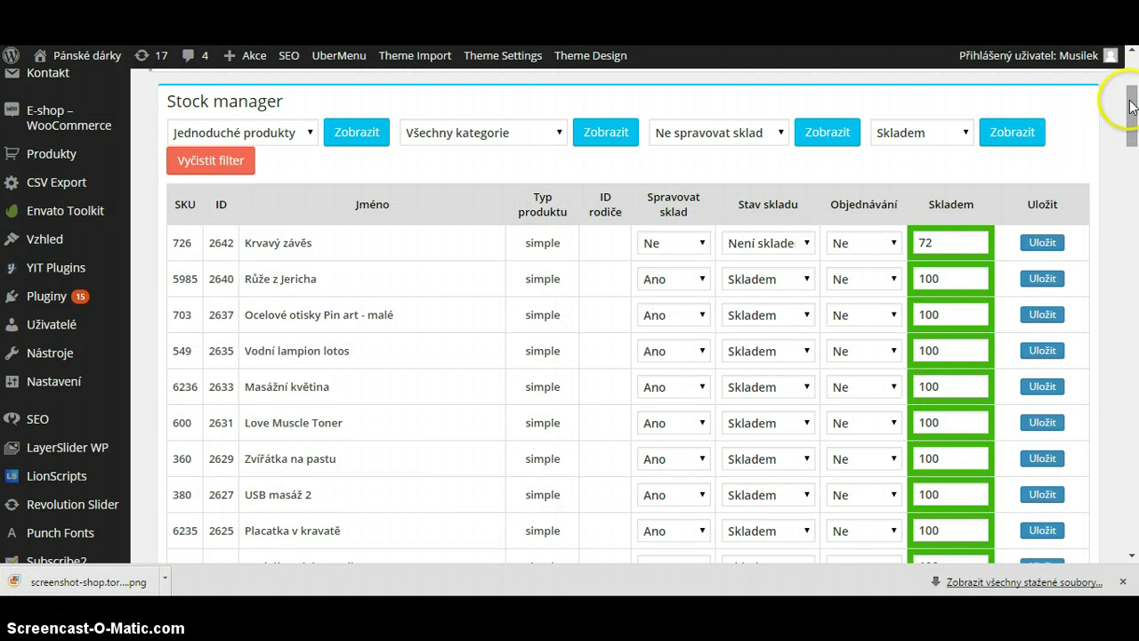
Step: On the Pánské dárky shop's Import/Export page, review the CSV file format and create the stock export file
drag(1130, 105, 1119, 155)
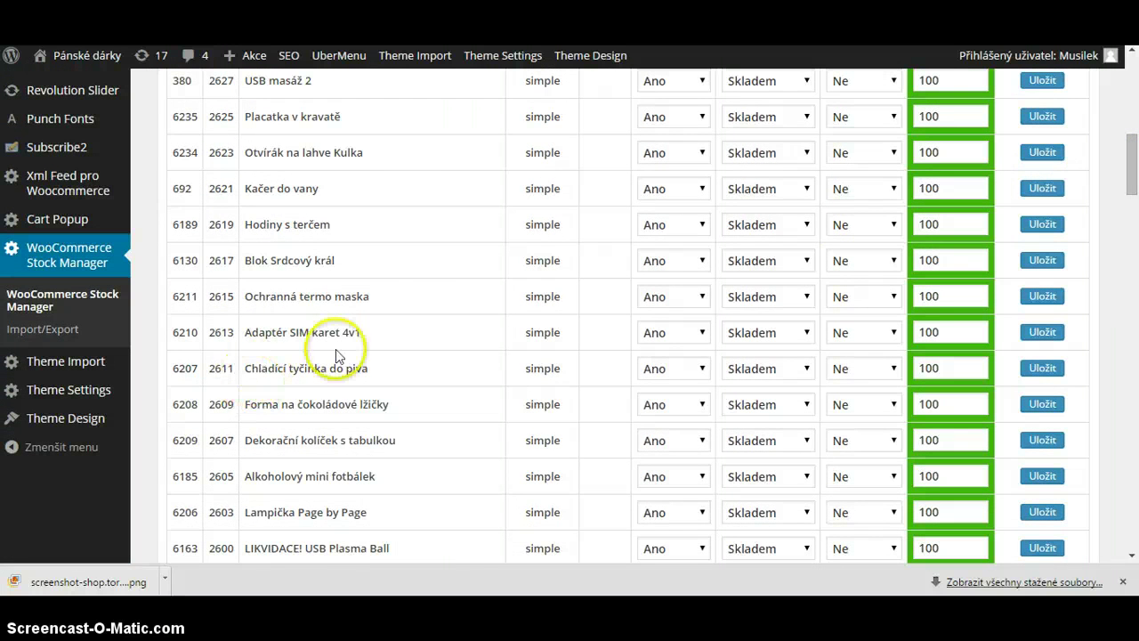
click(31, 329)
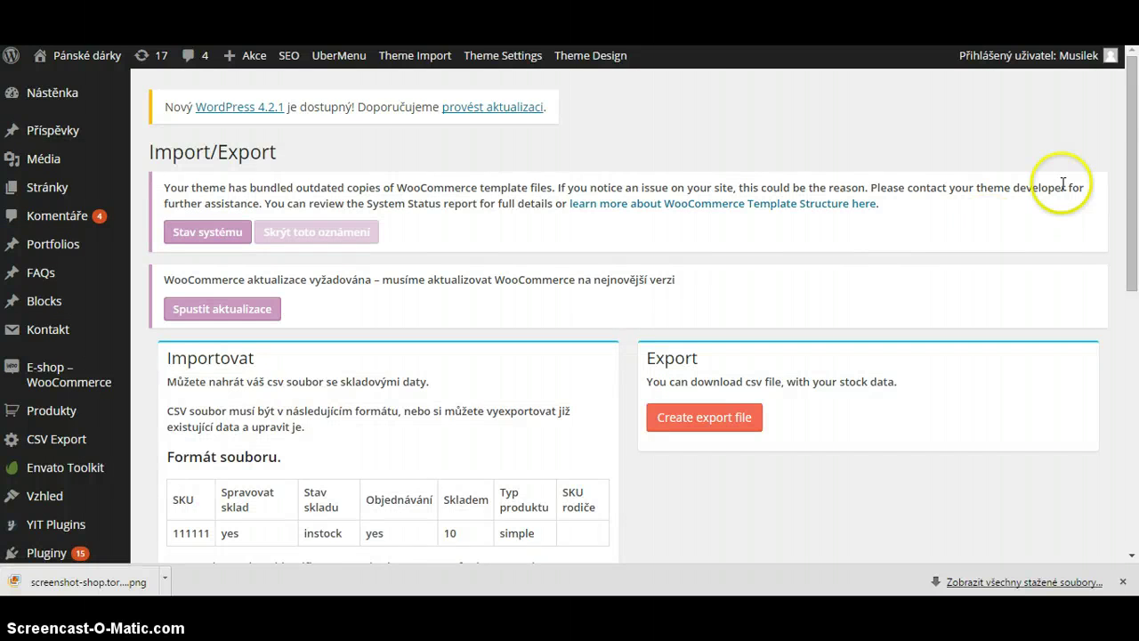
drag(1123, 169, 1112, 276)
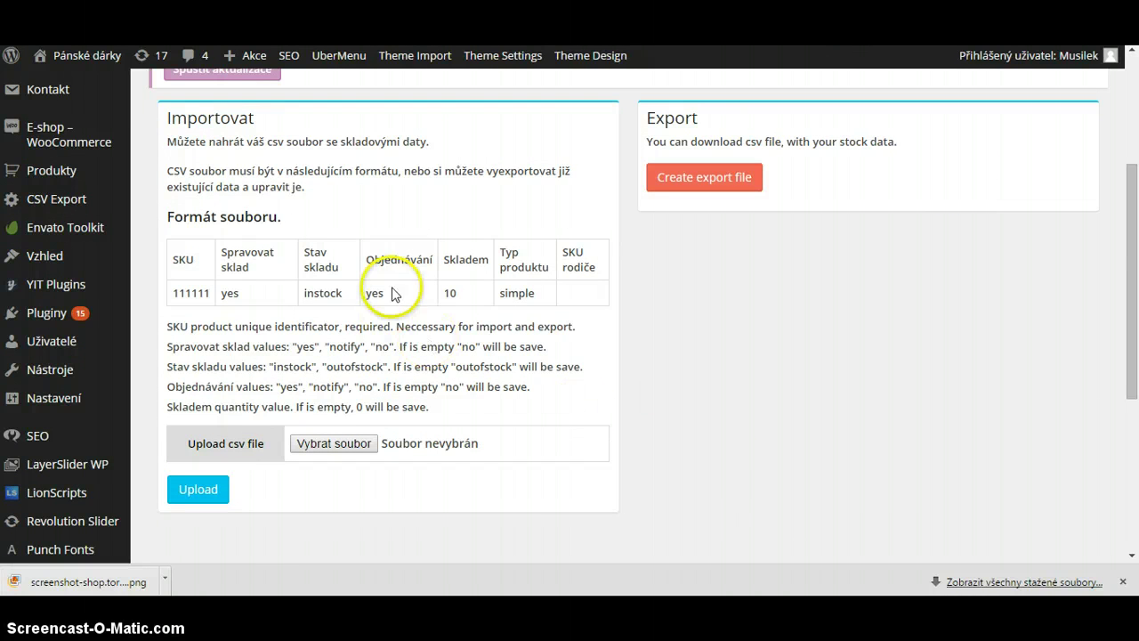
click(703, 180)
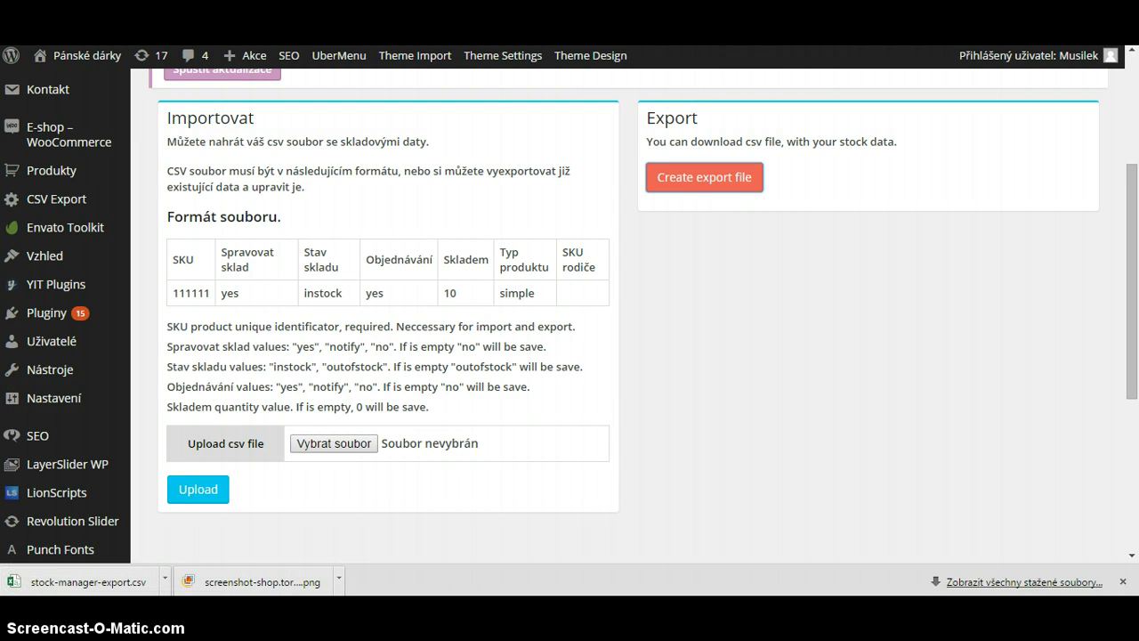
Step: Open stock-manager-export.csv in Excel, look through its rows, and widen column C to fit the Manage stock heading
click(70, 583)
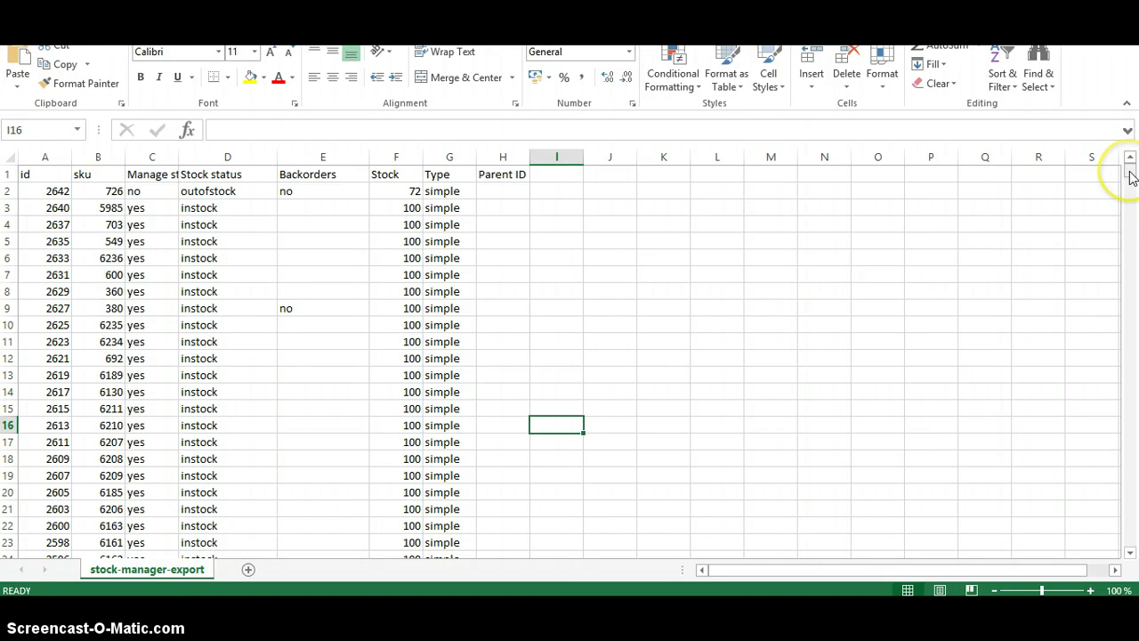
drag(1131, 176, 1111, 525)
drag(1108, 543, 1131, 169)
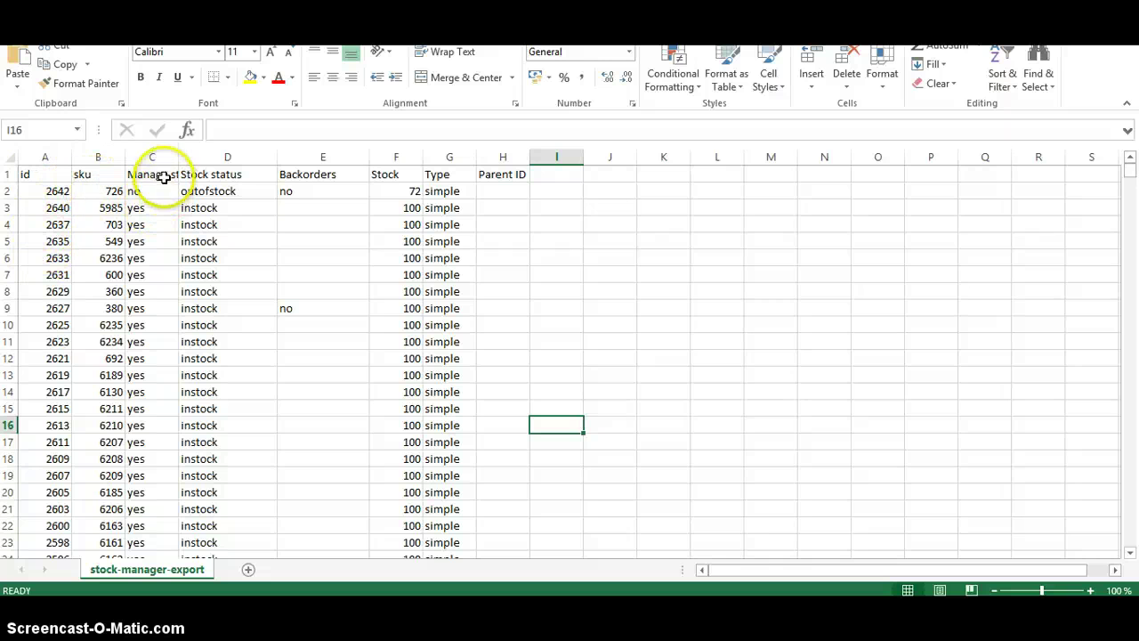
drag(180, 156, 220, 157)
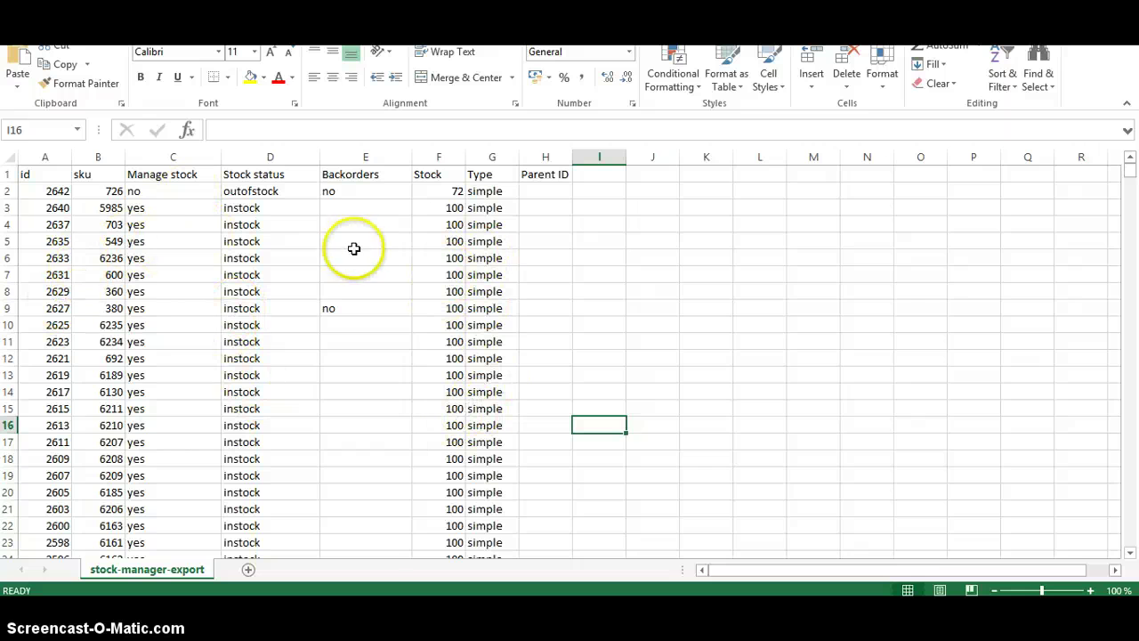
Step: In the exported stock sheet, set the Stock value to 10 for SKU 703 and to 20 for SKU 549
click(454, 224)
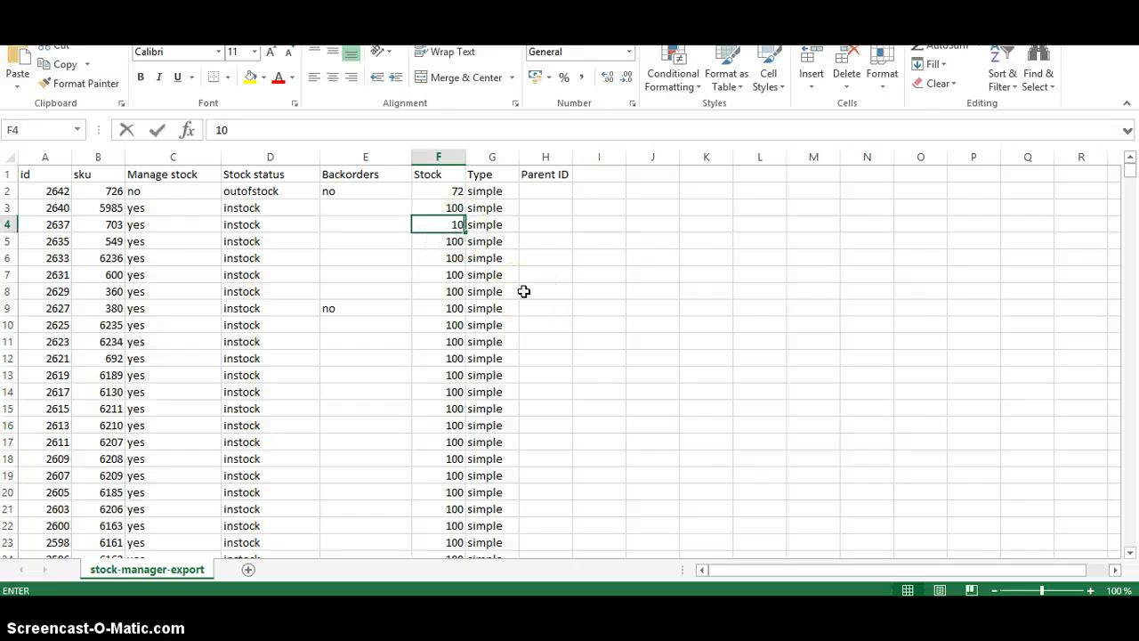
key(Return)
text(20)
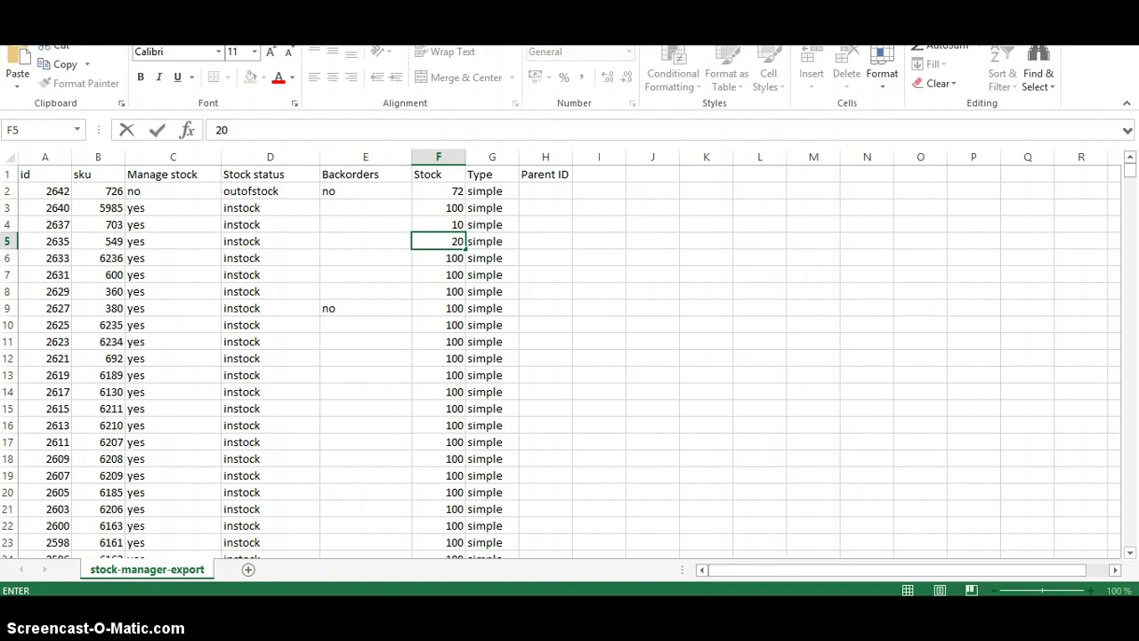
Step: Switch to the shop's Import/Export page in the browser and upload the stock-manager-export file from the downloads folder
key(alt+Tab)
click(472, 445)
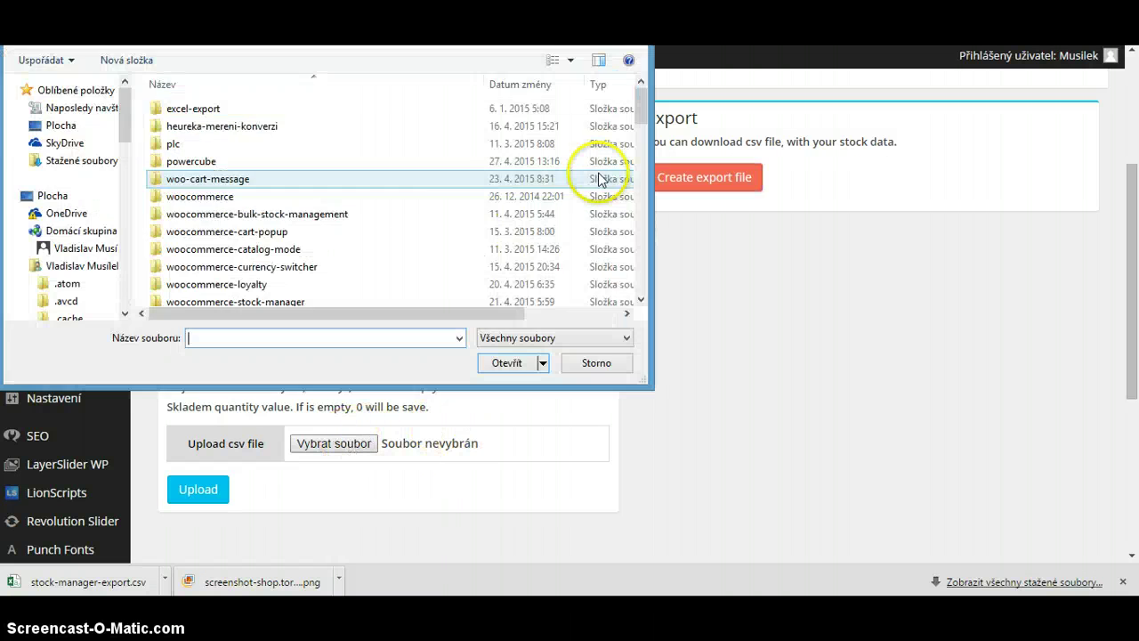
click(82, 160)
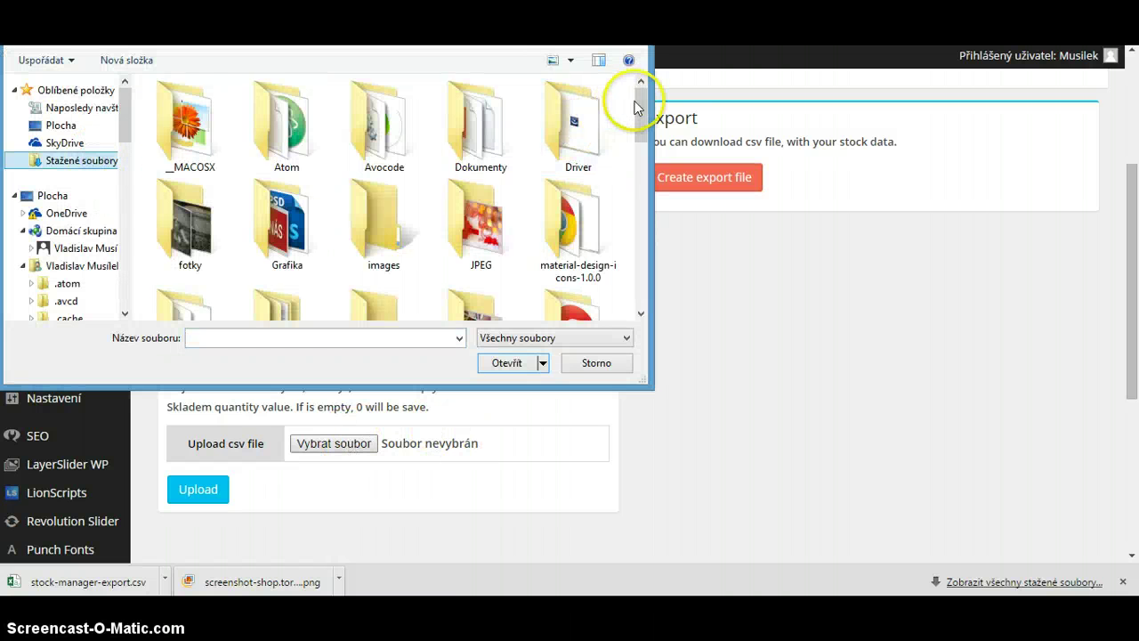
drag(636, 107, 615, 257)
click(480, 187)
click(503, 362)
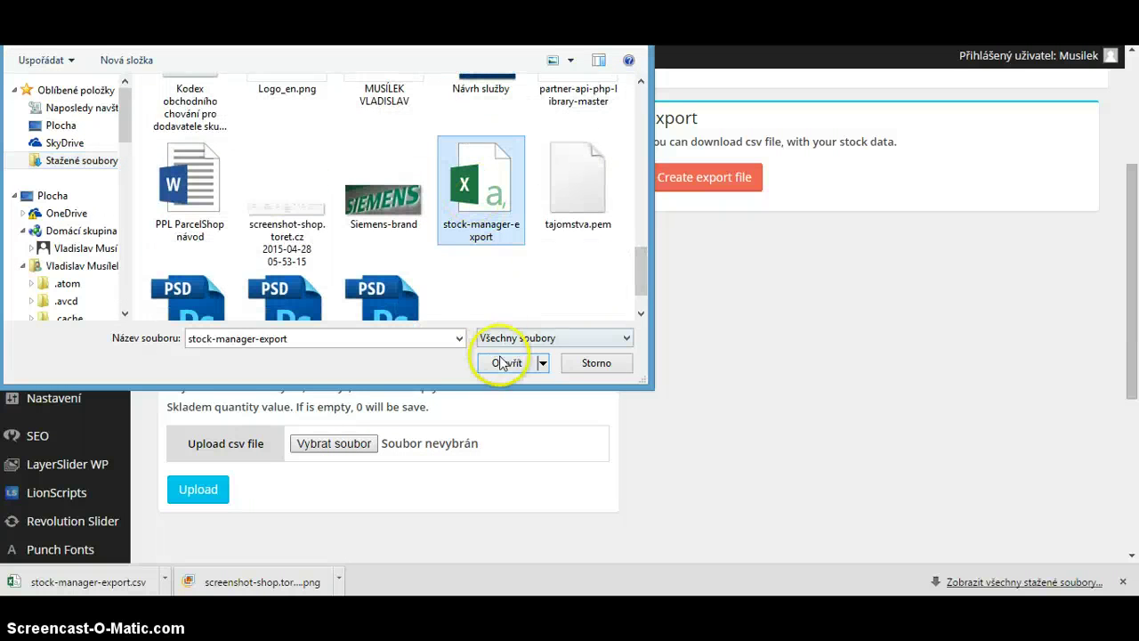
click(195, 489)
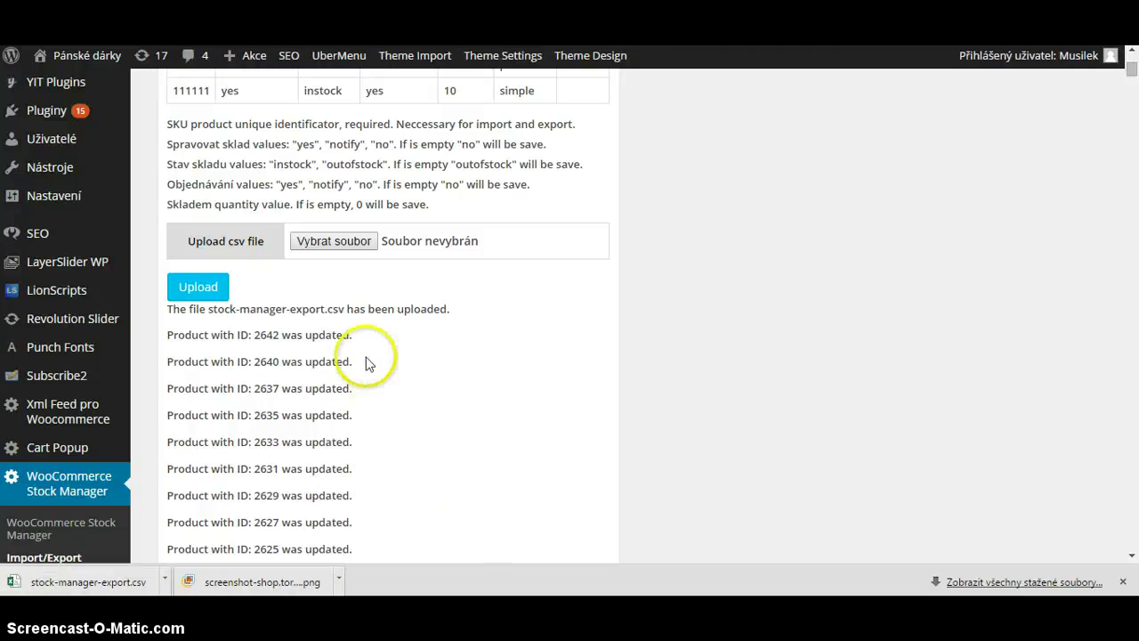
mouse_move(1132, 76)
mouse_down()
mouse_move(1112, 356)
mouse_move(1133, 77)
mouse_up()
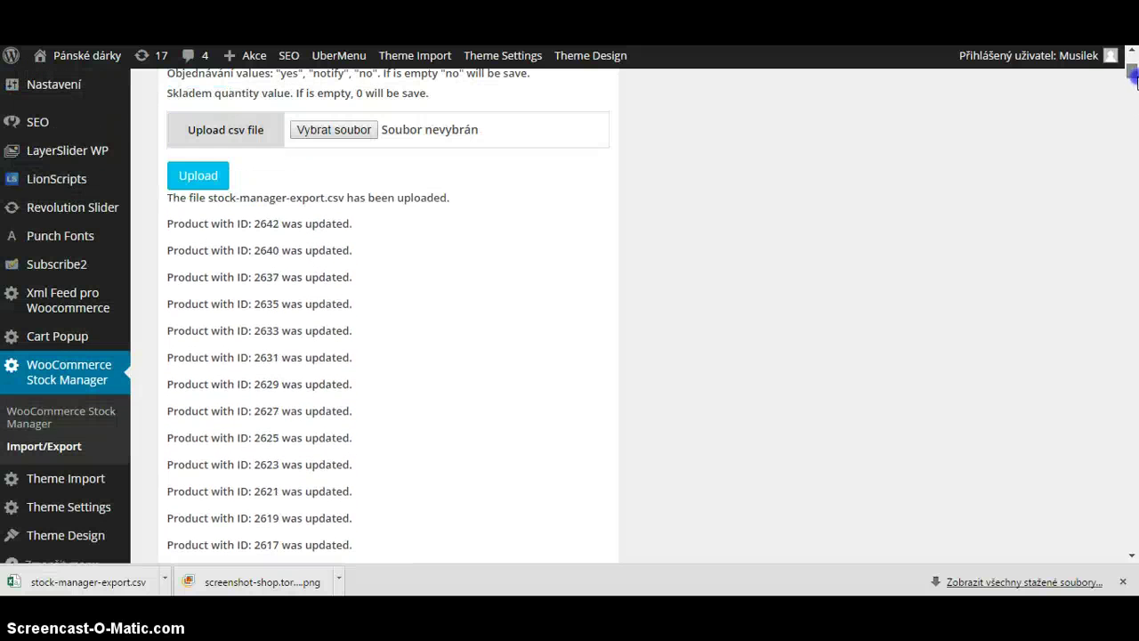
Step: Check the stock of Ocelové otisky Pin art - malé and Vodní lampion lotos in the stock table and the shop's product list
click(91, 423)
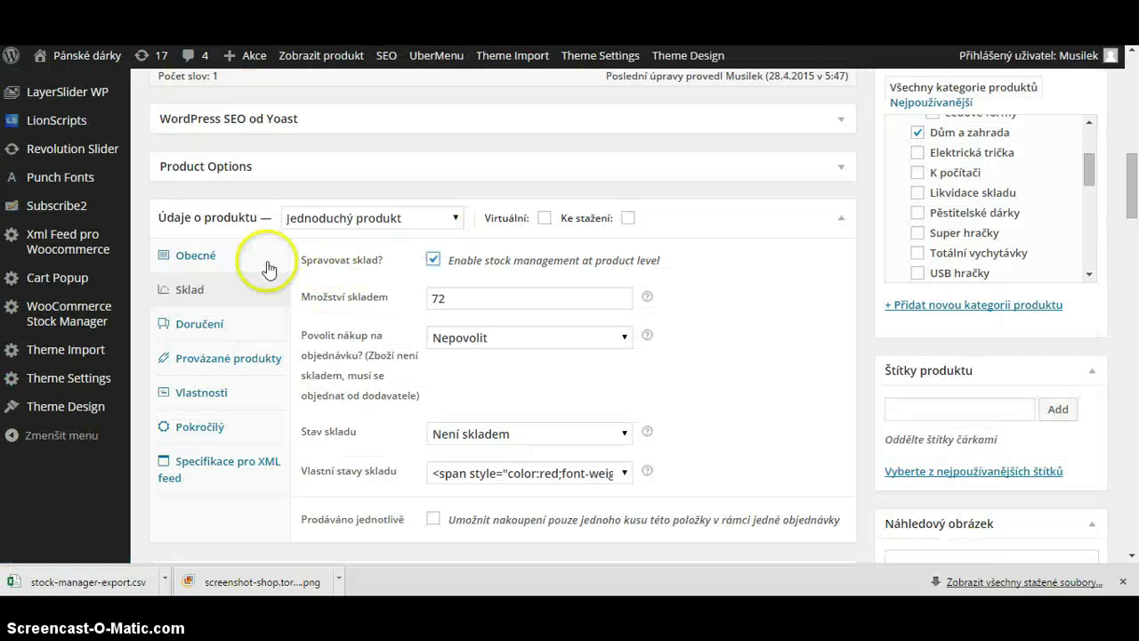
scroll(1132, 198, up, 7)
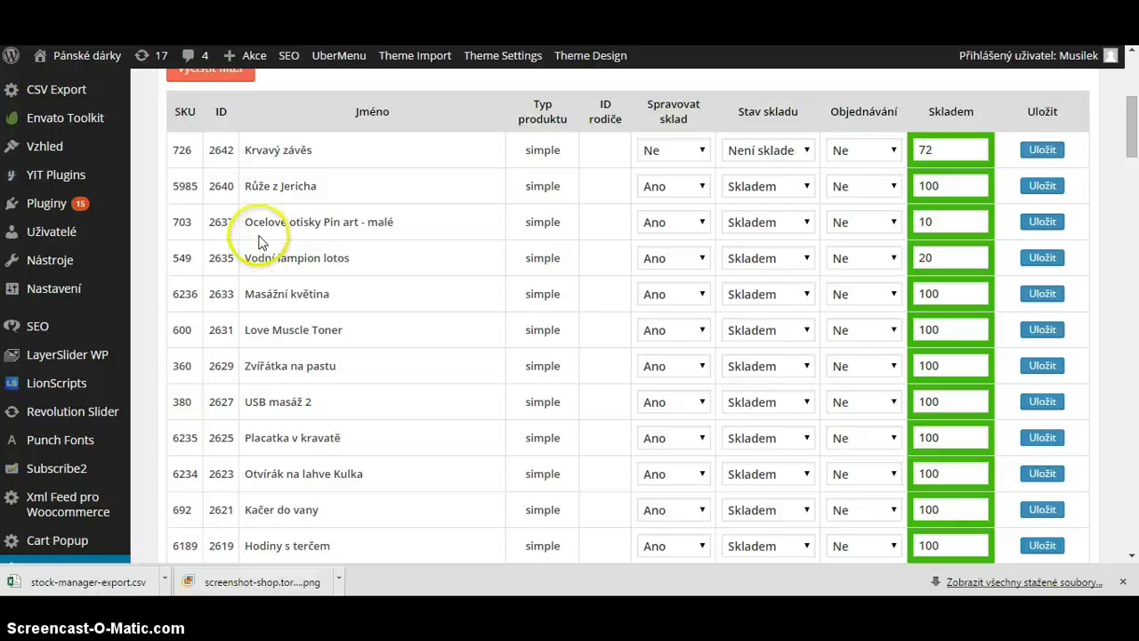
click(244, 226)
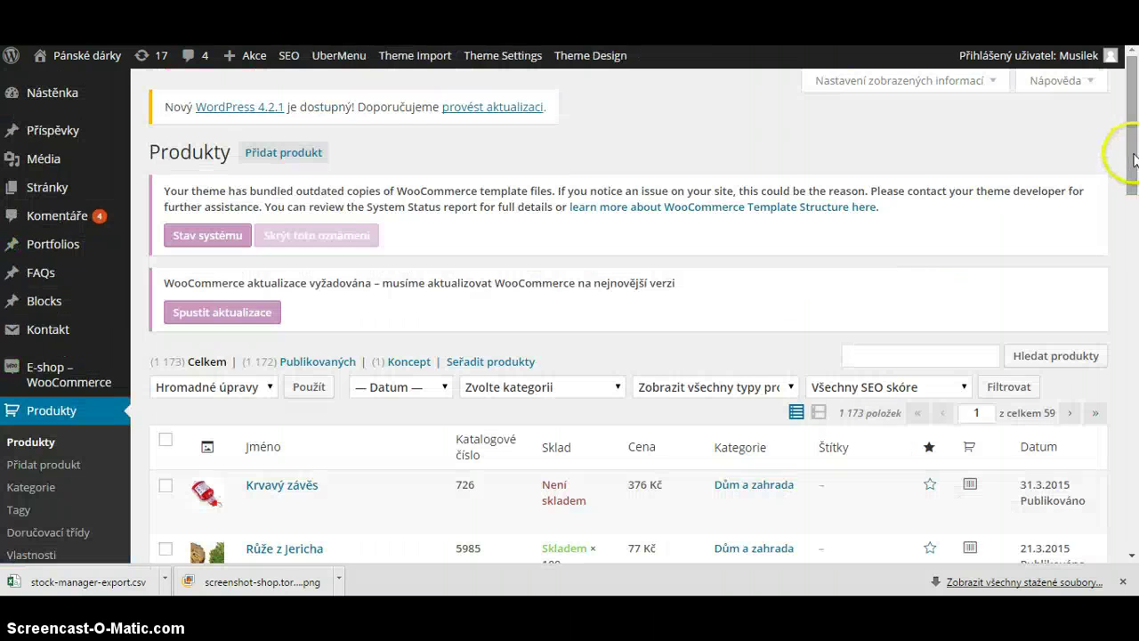
scroll(1103, 281, down, 5)
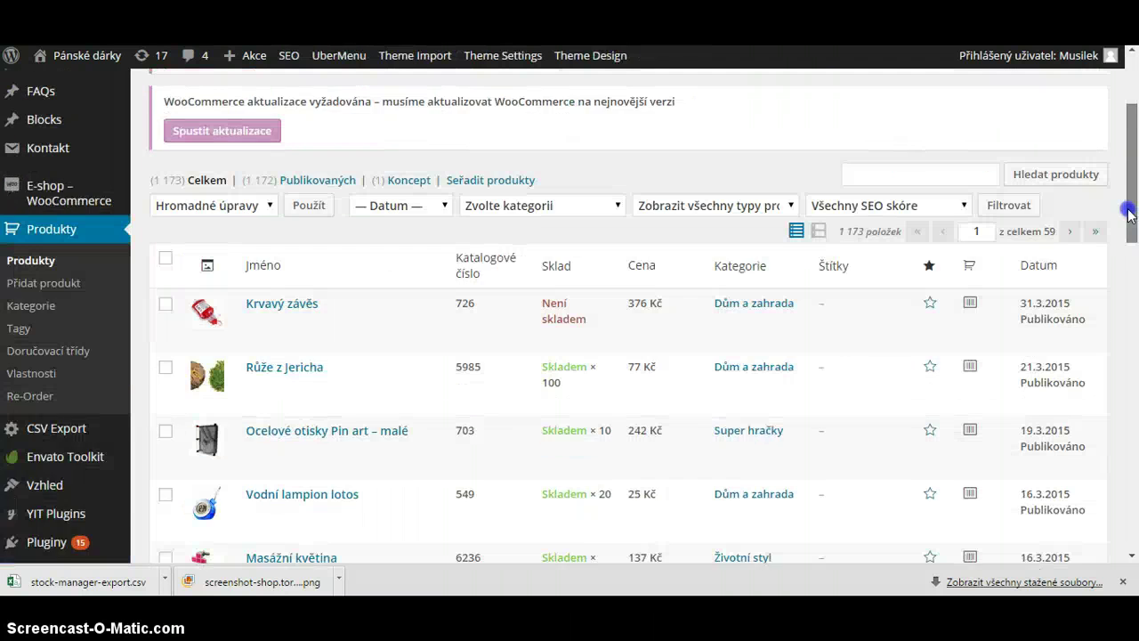
scroll(1103, 279, down, 2)
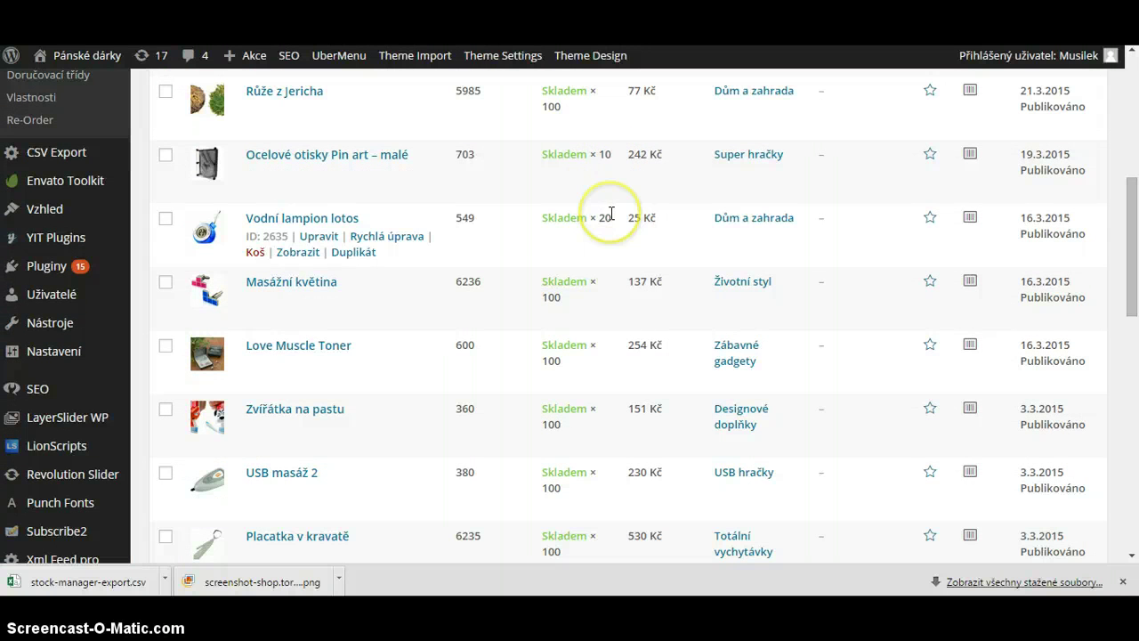
click(283, 218)
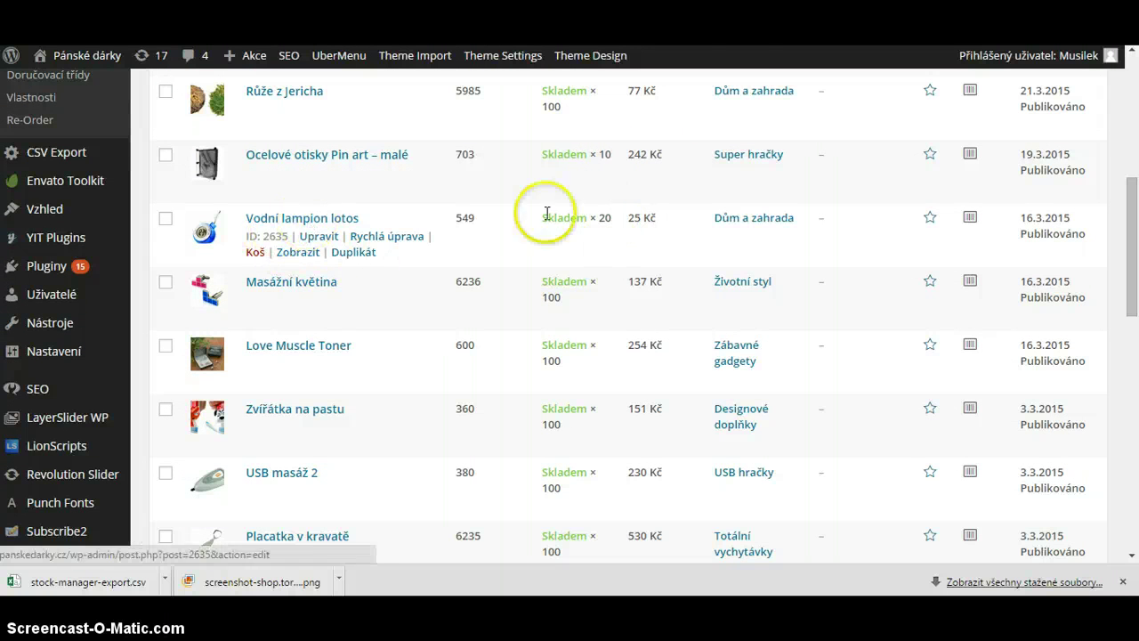
click(740, 9)
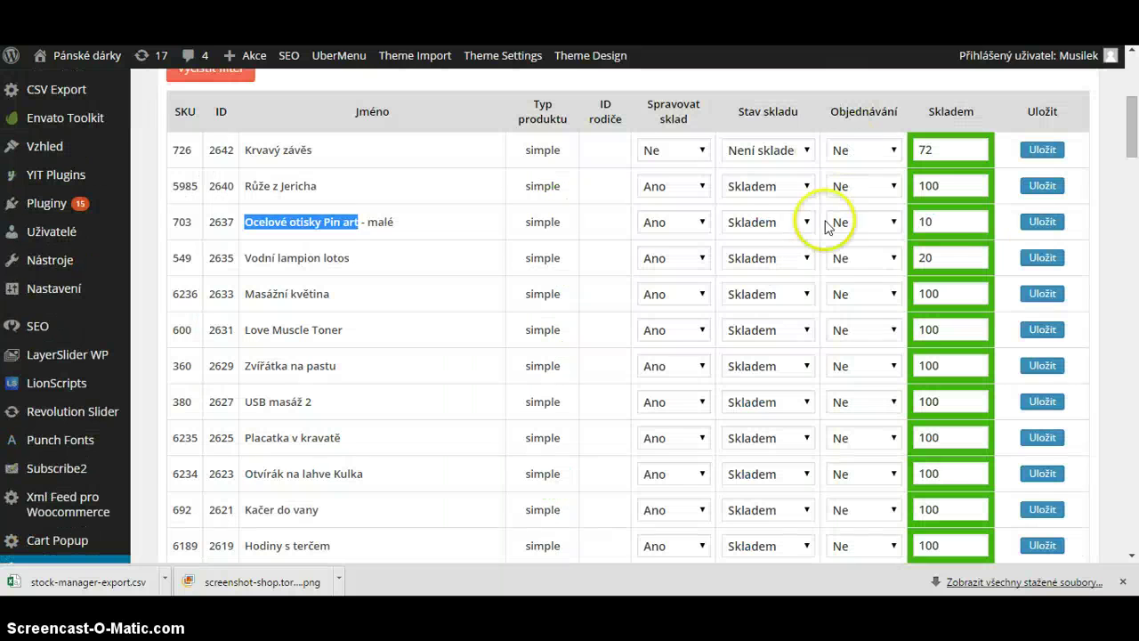
Step: Save the Masážní květina row in the stock table, and change its Objednávání to Ano and Stav skladu to Není skladem
click(1100, 134)
mouse_move(1128, 123)
mouse_down()
mouse_move(1129, 138)
mouse_move(1133, 111)
mouse_up()
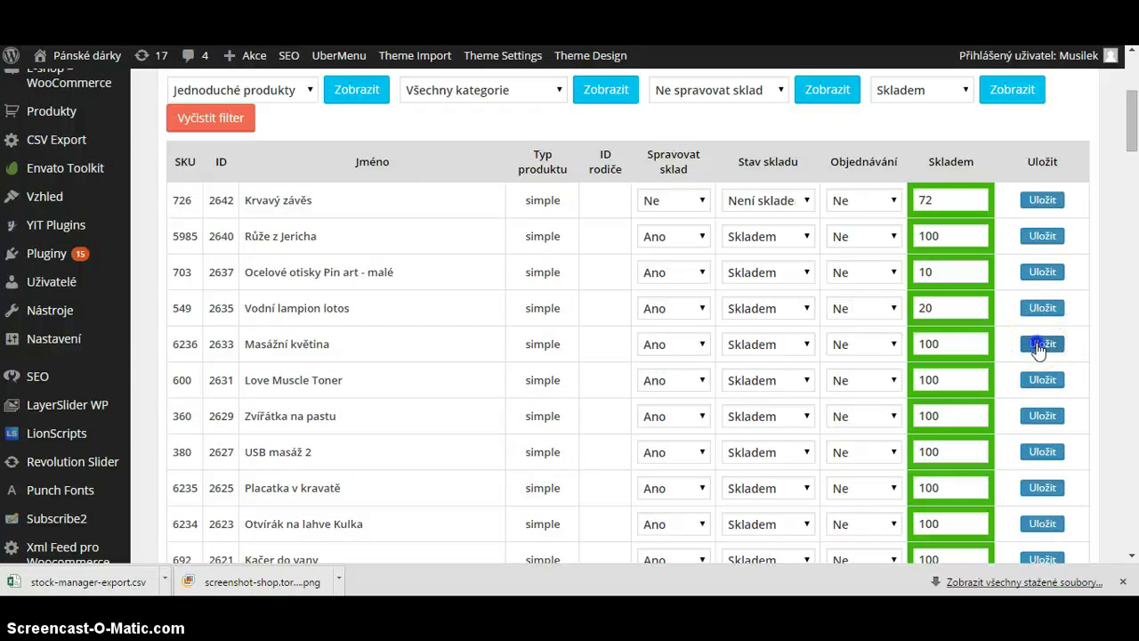
click(1038, 347)
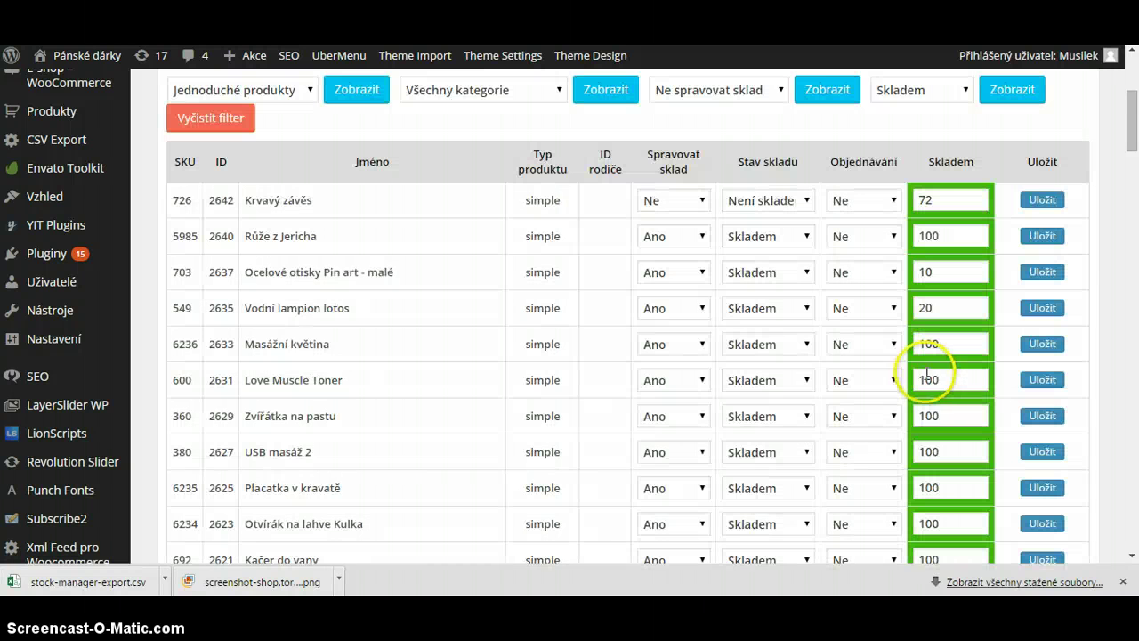
click(891, 344)
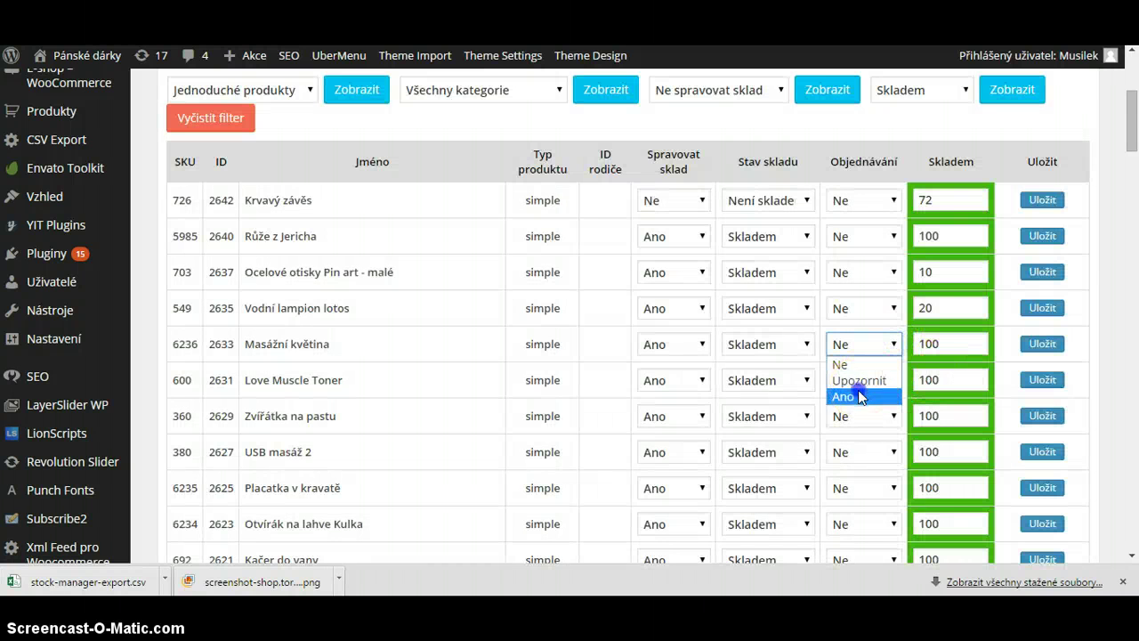
click(845, 396)
click(751, 345)
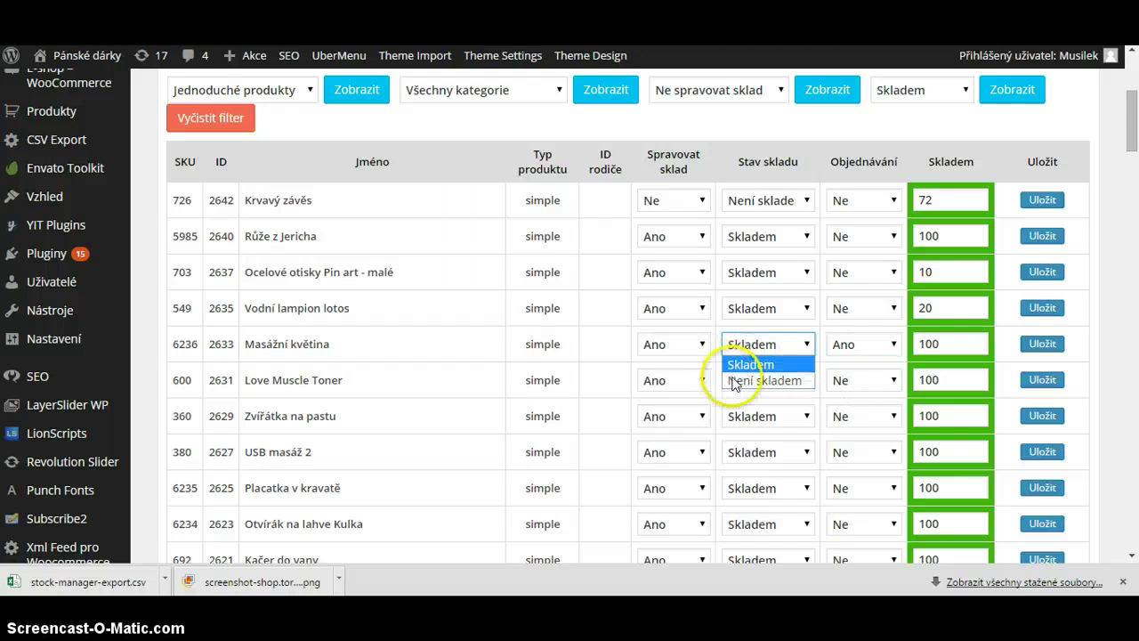
click(750, 380)
Step: Open page 2 of the stock table and look over its products
drag(1132, 120, 1114, 521)
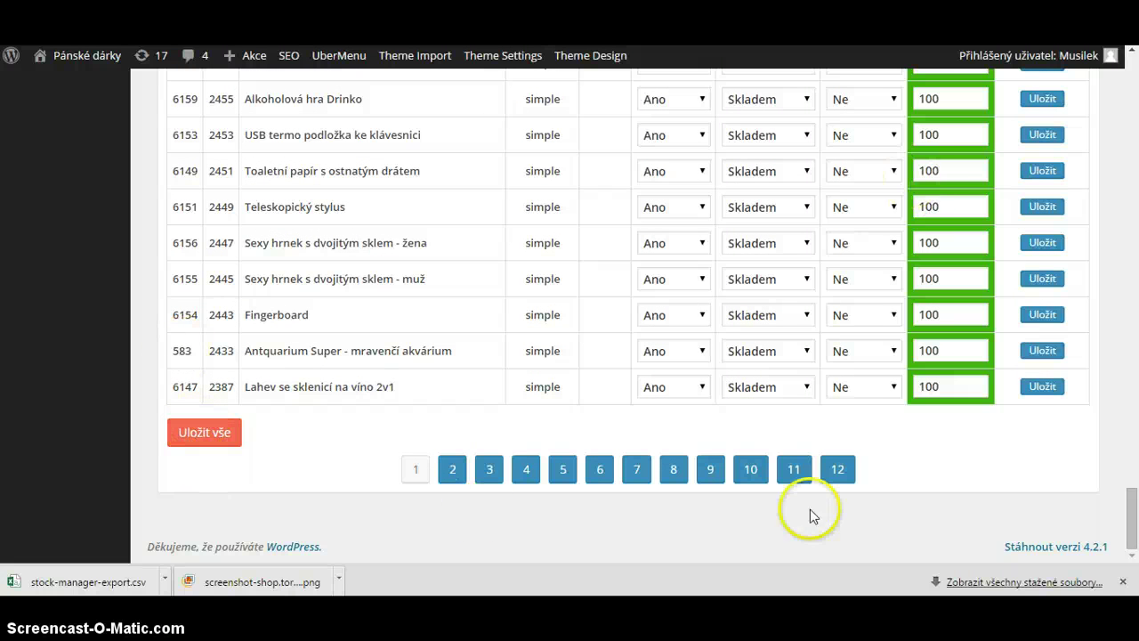
click(460, 472)
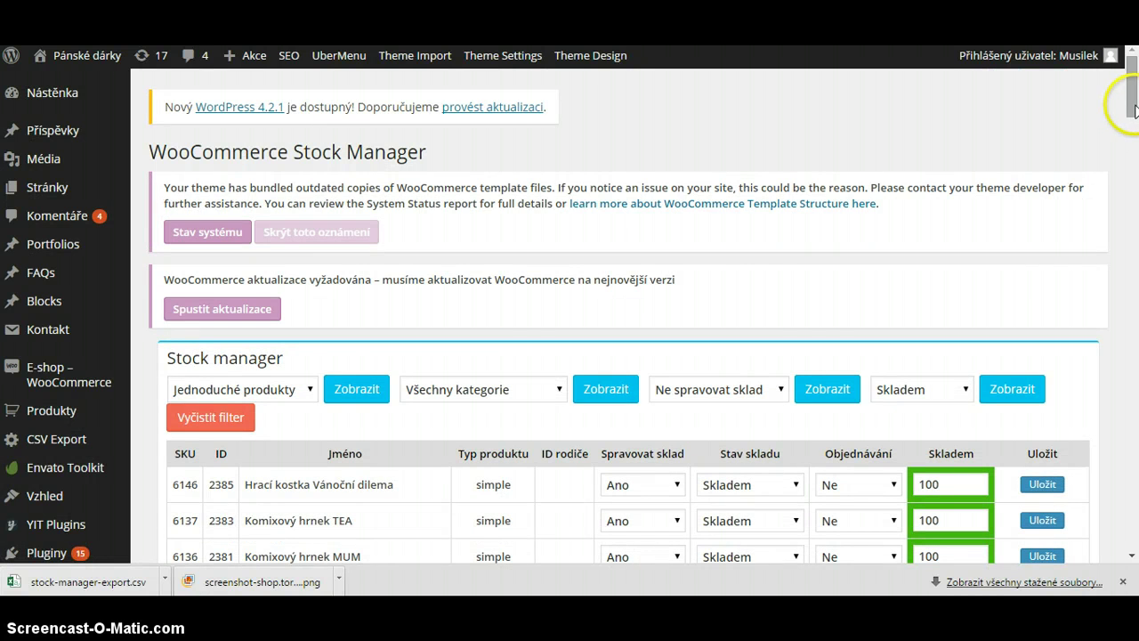
drag(1123, 102, 1133, 135)
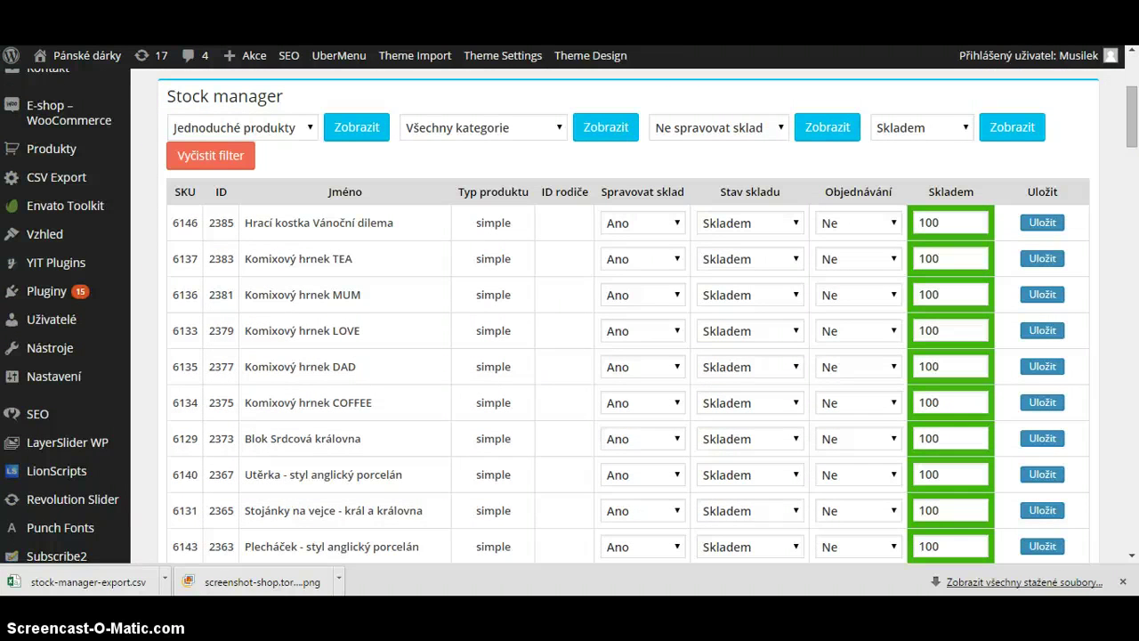